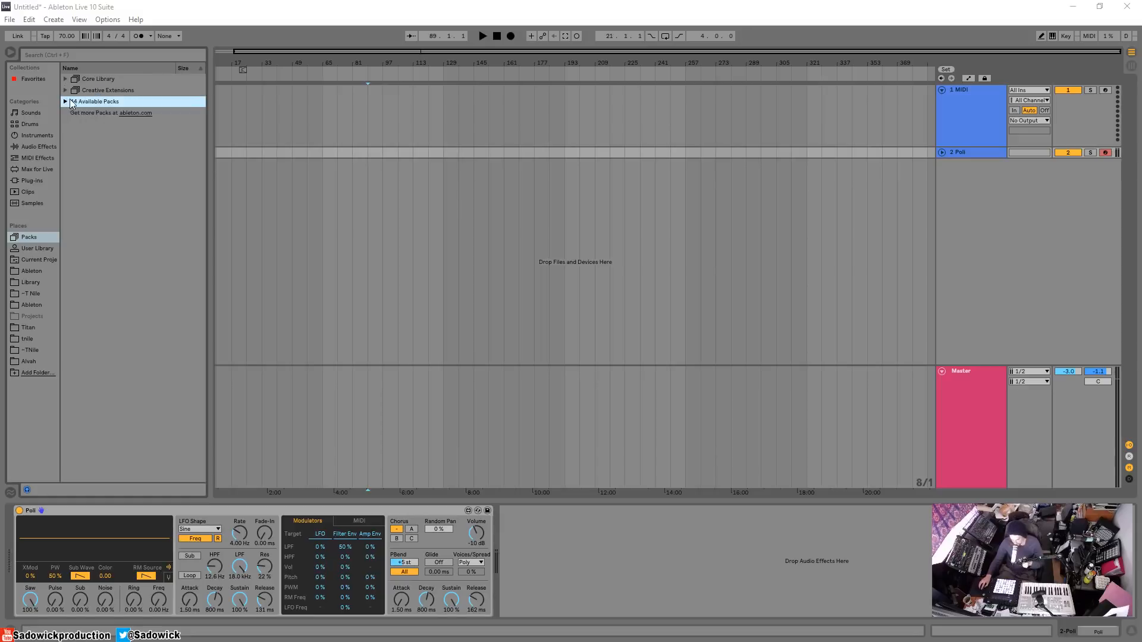
# In Packs, glance at the available packs list, collapse it, and expand the Creative Extensions pack to its Instruments folder
pyautogui.click(25, 238)
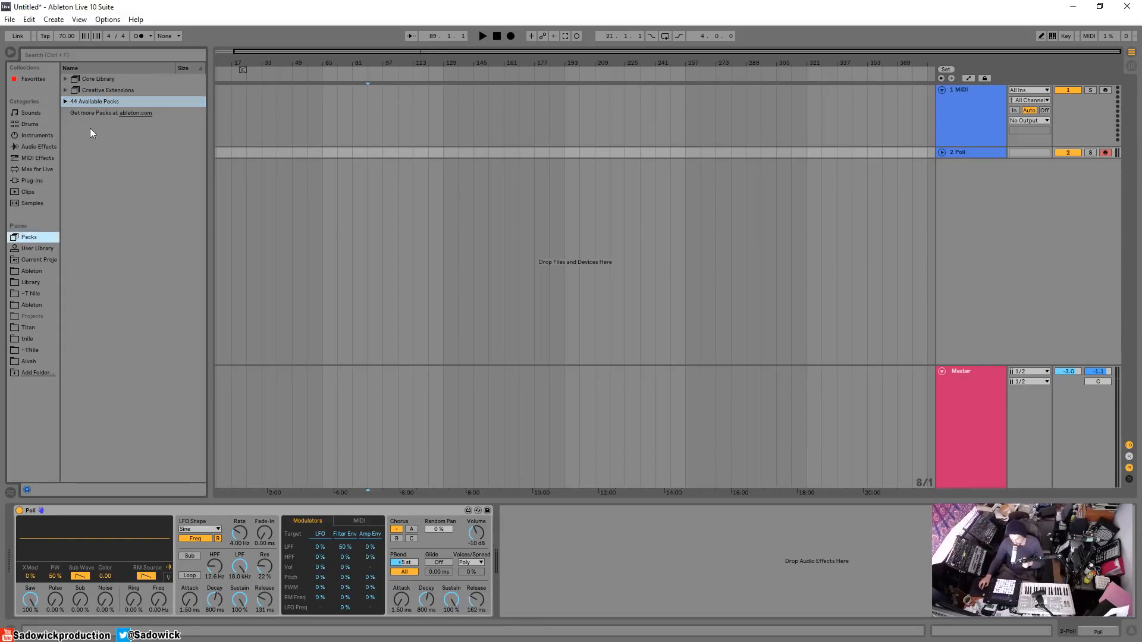
pyautogui.click(66, 101)
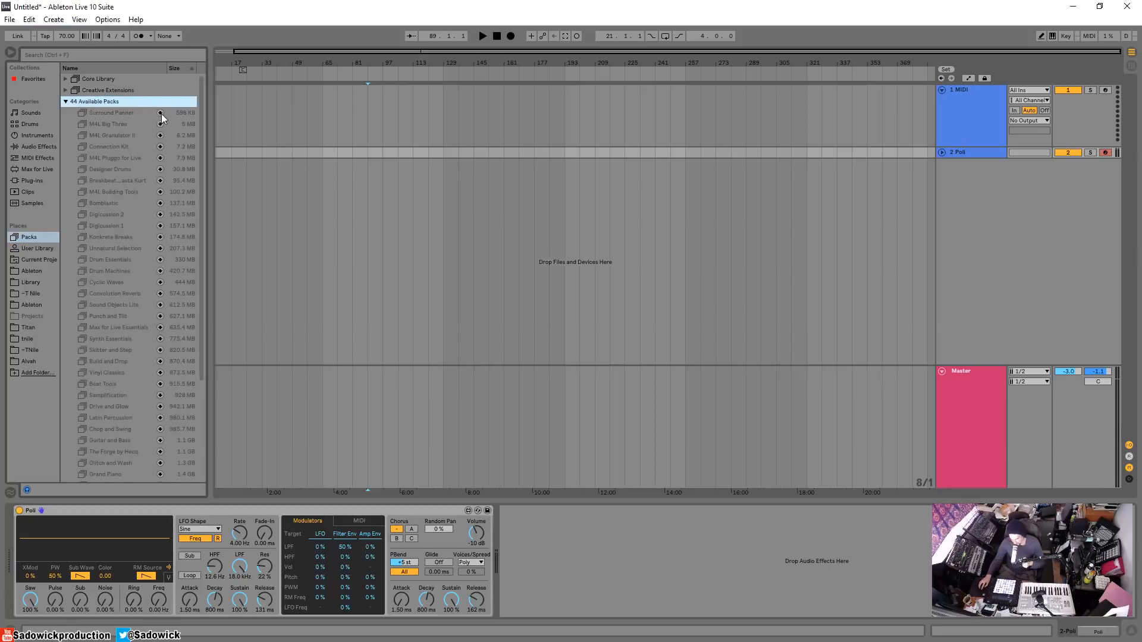
pyautogui.click(65, 101)
pyautogui.click(66, 90)
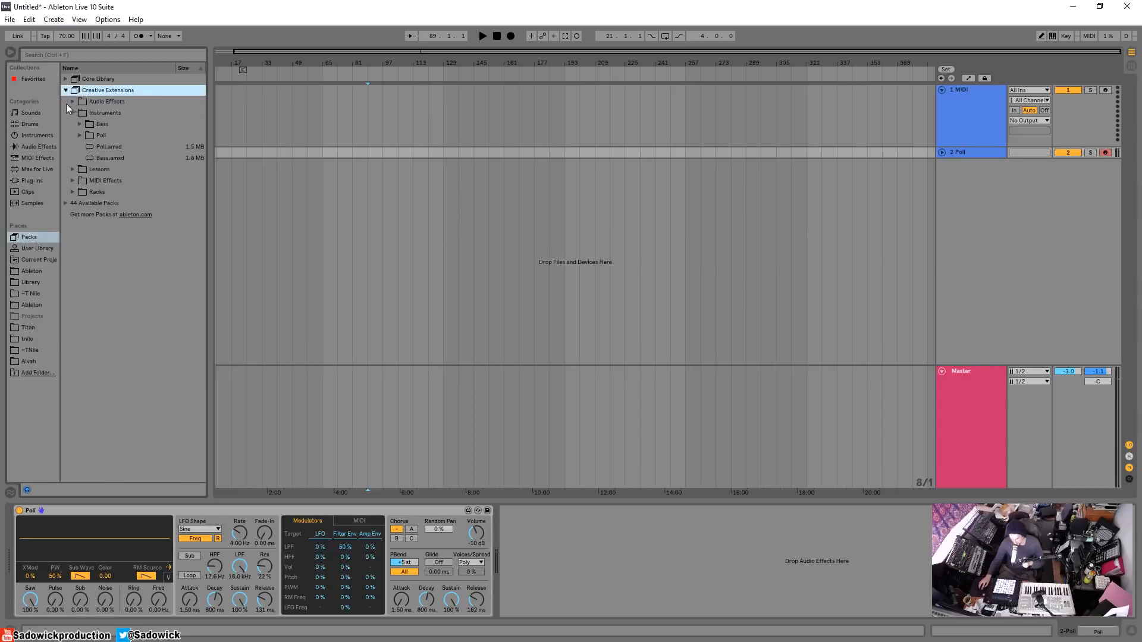
pyautogui.click(74, 111)
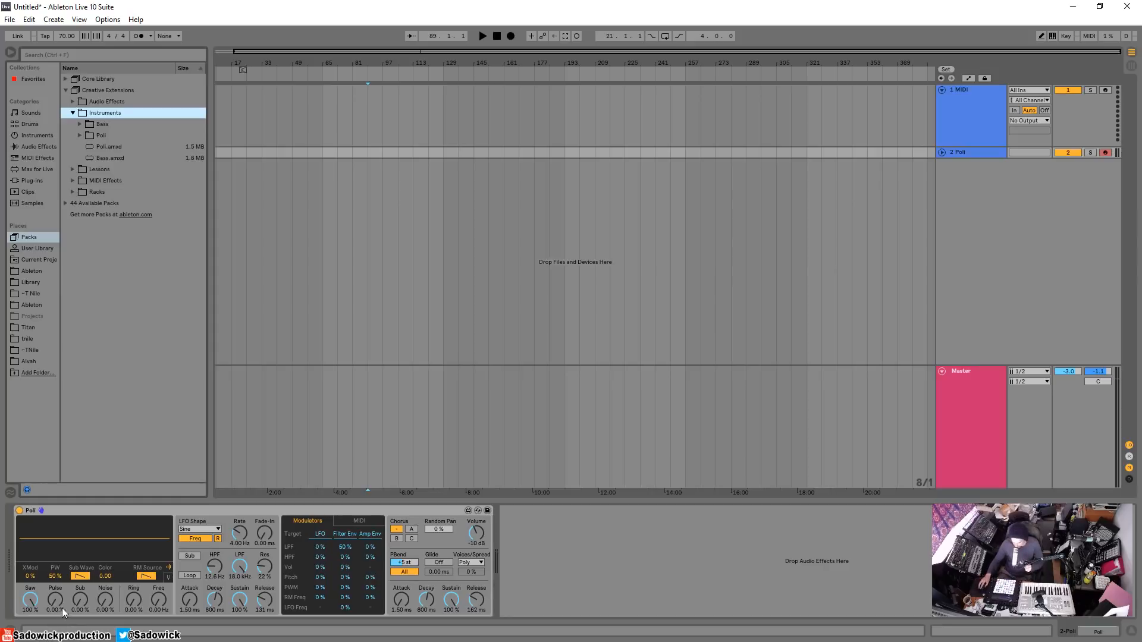
# Show the Info View to get descriptions of the Poli controls
pyautogui.moveTo(55, 600); pyautogui.dragTo(55, 600)
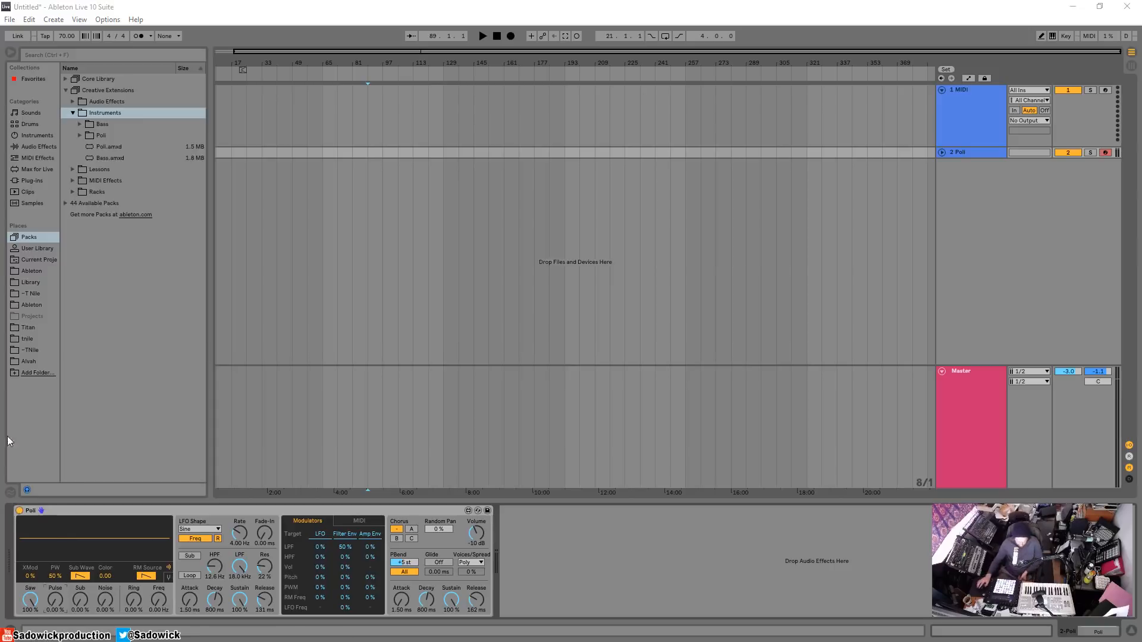
pyautogui.click(671, 577)
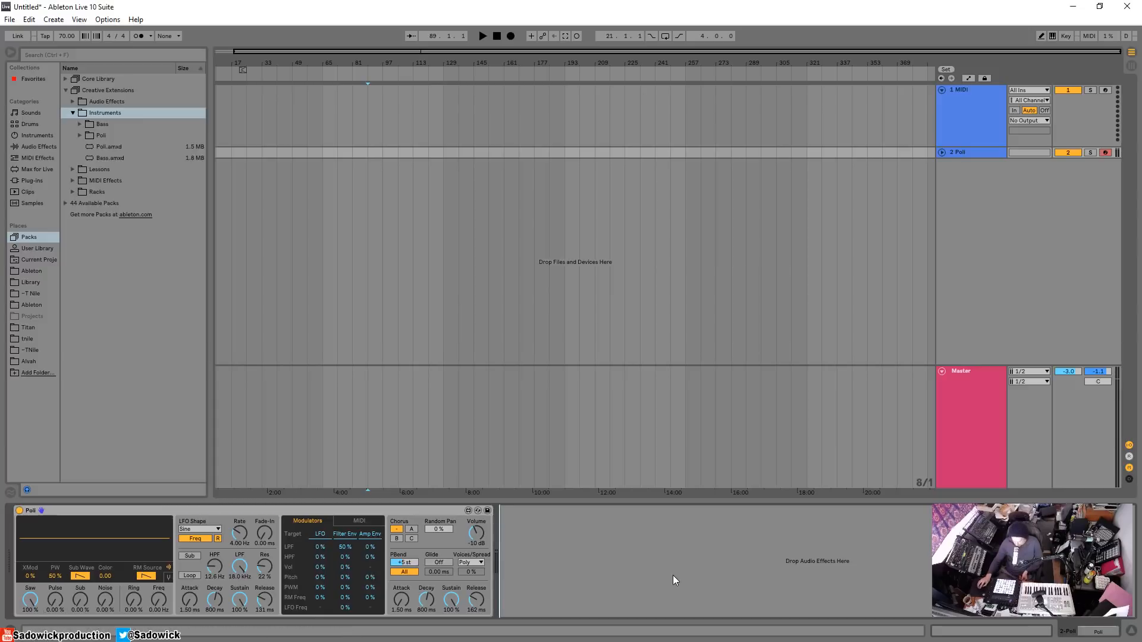
pyautogui.hotkey('shift', '/')
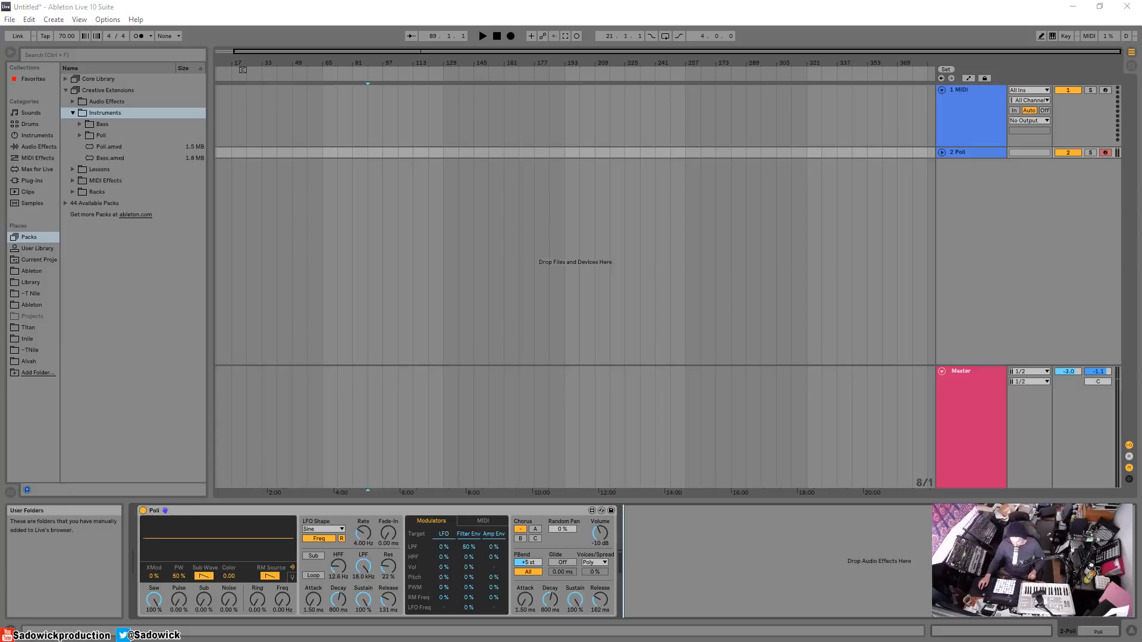
pyautogui.click(140, 512)
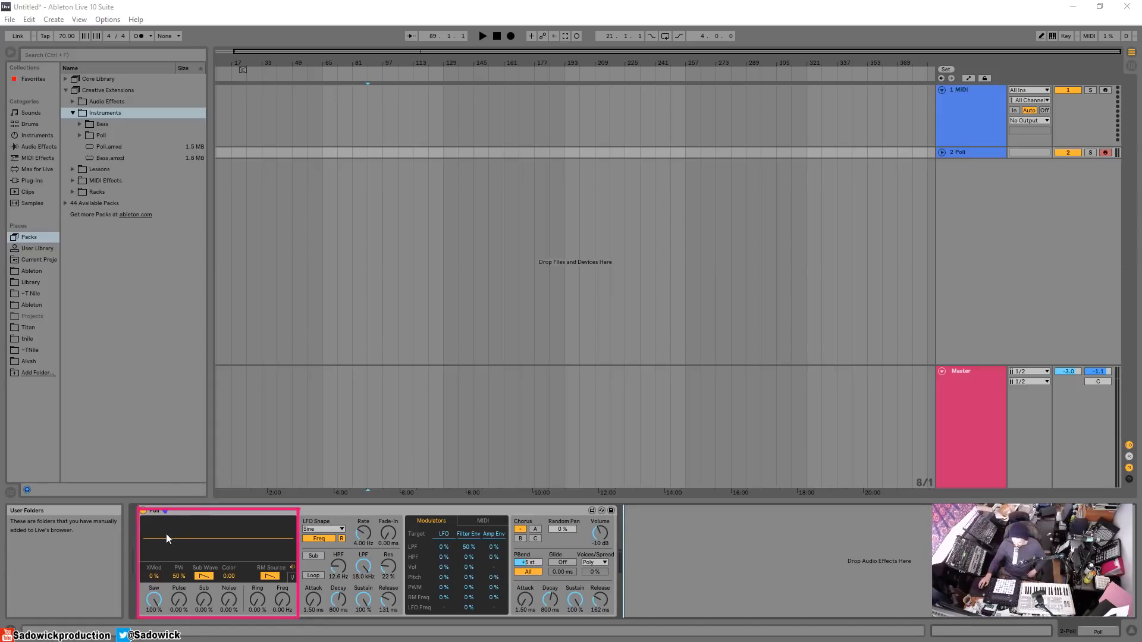
pyautogui.moveTo(165, 486)
pyautogui.mouseDown()
pyautogui.moveTo(515, 469)
pyautogui.moveTo(595, 481)
pyautogui.mouseUp()
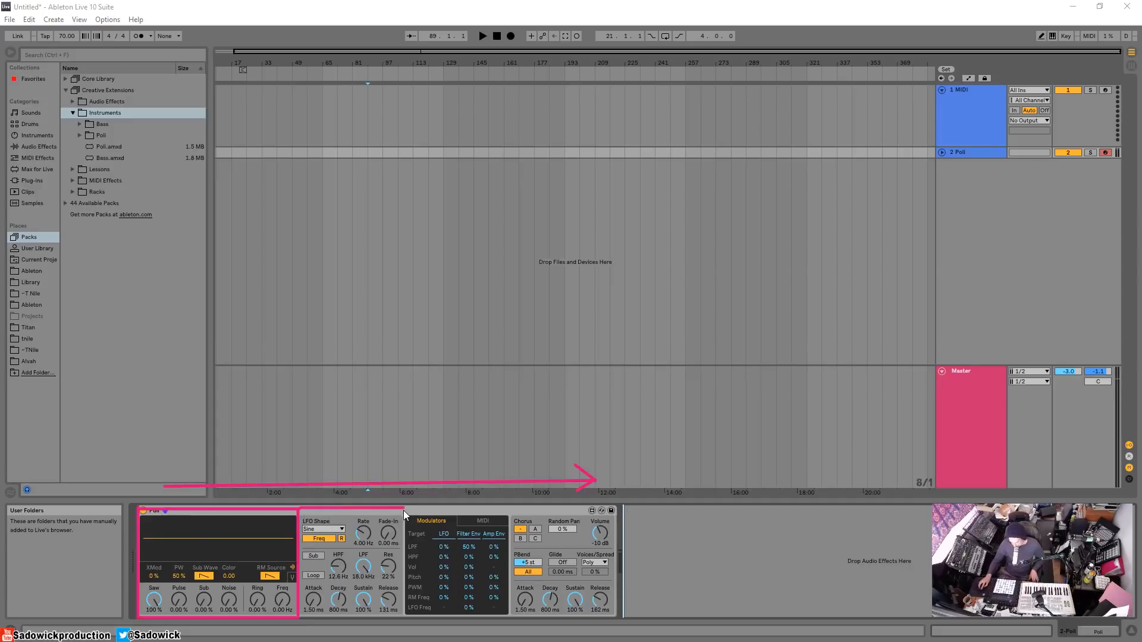
pyautogui.moveTo(403, 511); pyautogui.dragTo(405, 617)
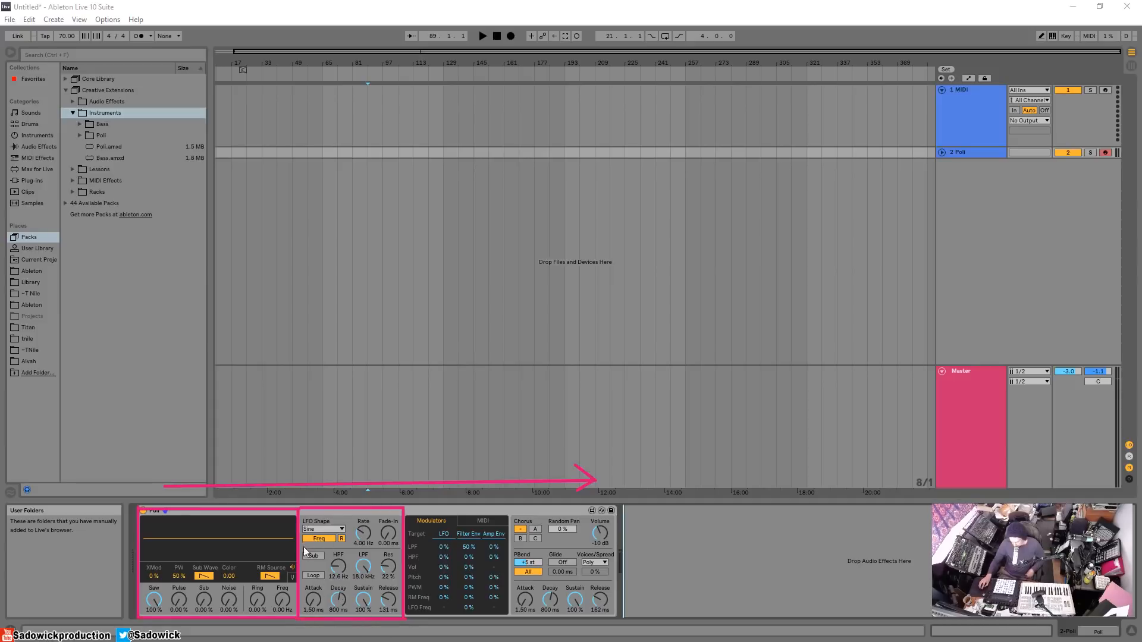
pyautogui.moveTo(299, 548); pyautogui.dragTo(394, 550)
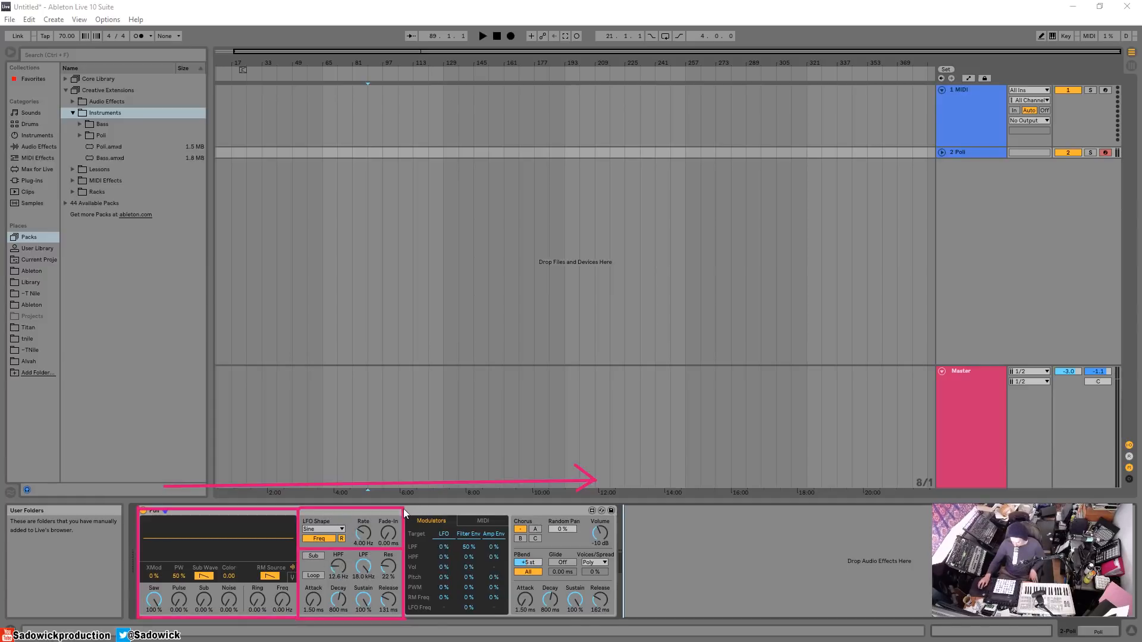
pyautogui.moveTo(511, 512)
pyautogui.mouseDown()
pyautogui.moveTo(513, 605)
pyautogui.moveTo(405, 616)
pyautogui.mouseUp()
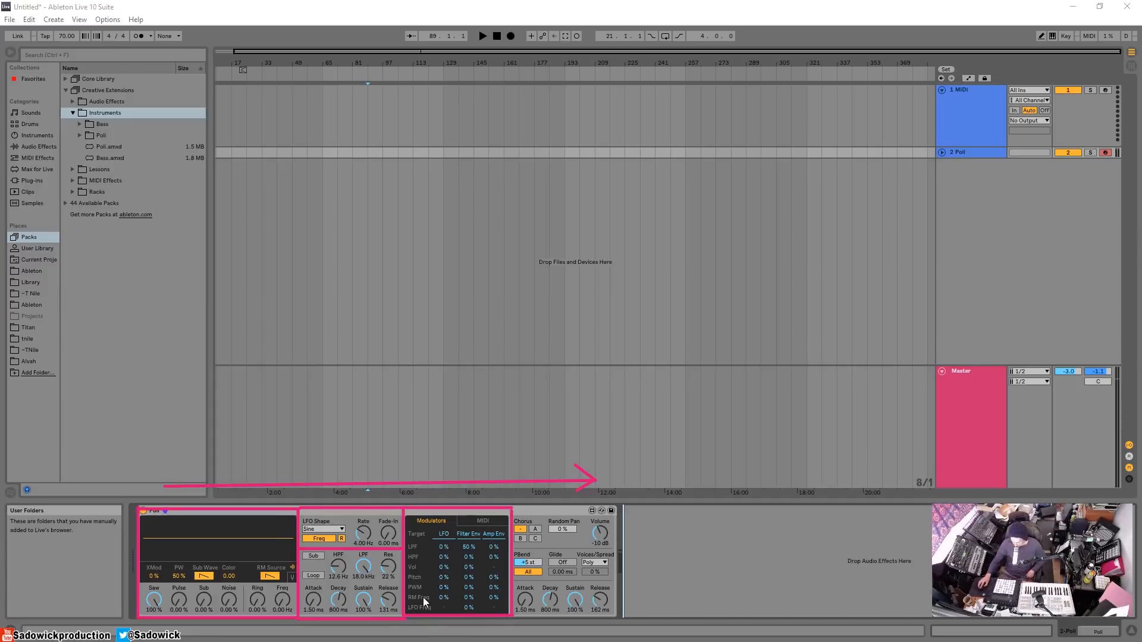
pyautogui.moveTo(510, 509)
pyautogui.mouseDown()
pyautogui.moveTo(561, 508)
pyautogui.moveTo(620, 604)
pyautogui.mouseUp()
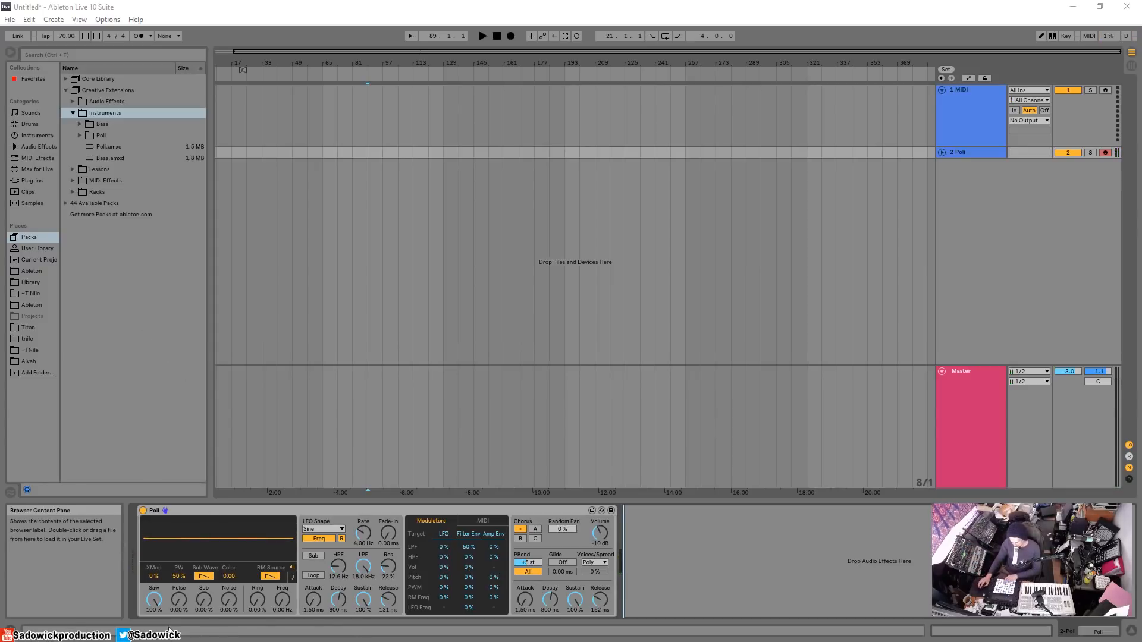
# Set Poli's sawtooth oscillator volume to 0% and pulse oscillator volume to 100%, keeping the pulse width at 50%
pyautogui.moveTo(154, 599); pyautogui.dragTo(154, 641)
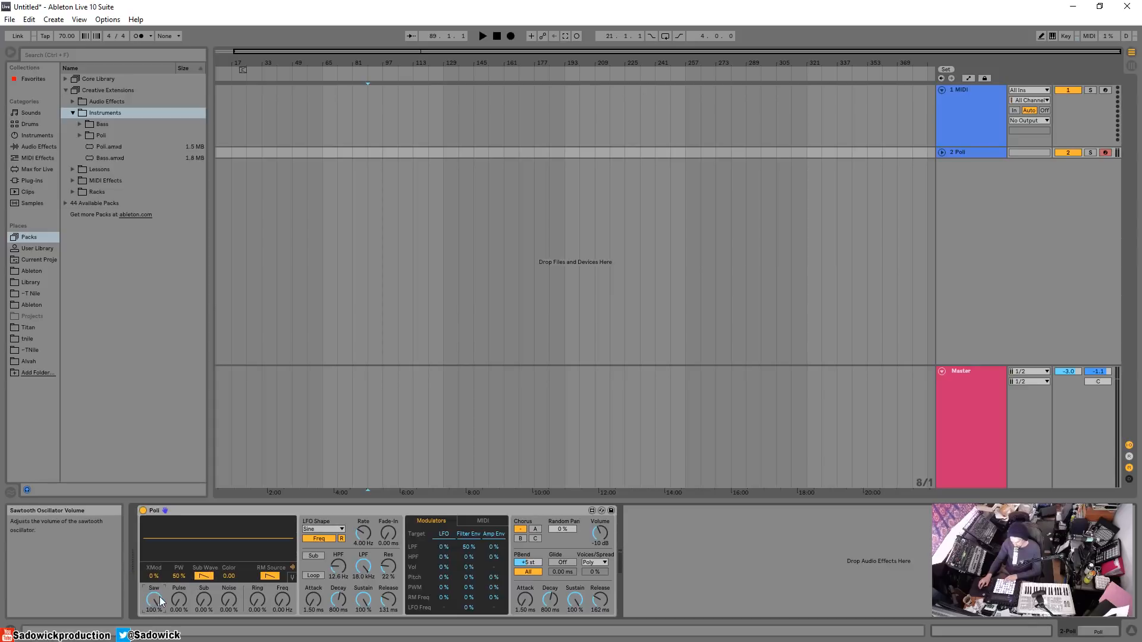
pyautogui.moveTo(159, 597); pyautogui.dragTo(187, 603)
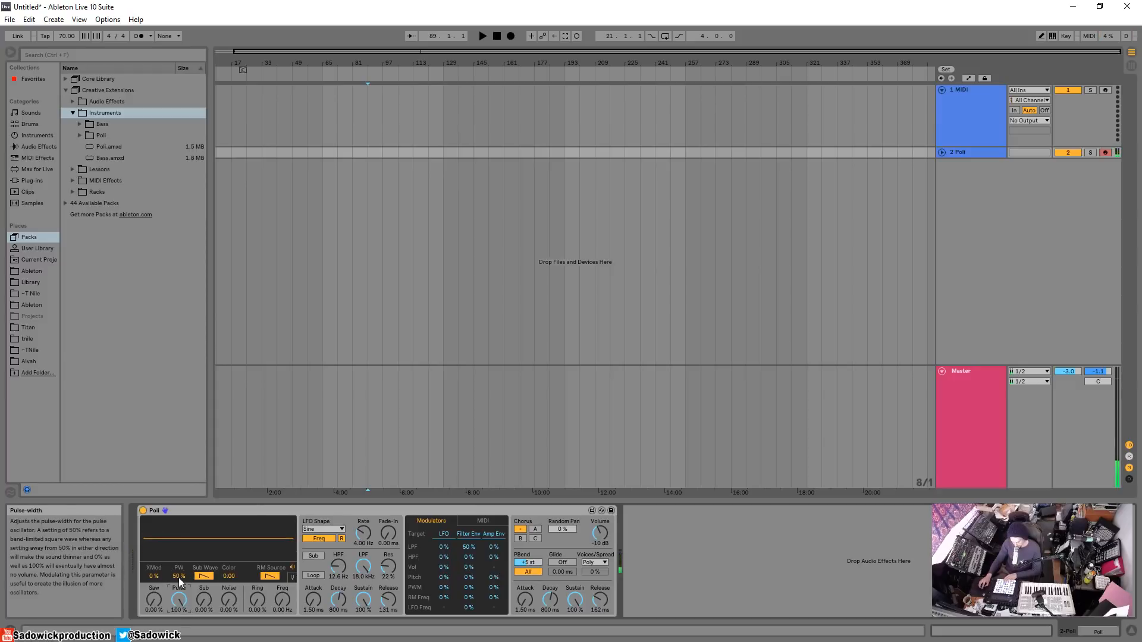
pyautogui.moveTo(179, 582)
pyautogui.mouseDown()
pyautogui.moveTo(179, 556)
pyautogui.moveTo(181, 581)
pyautogui.mouseUp()
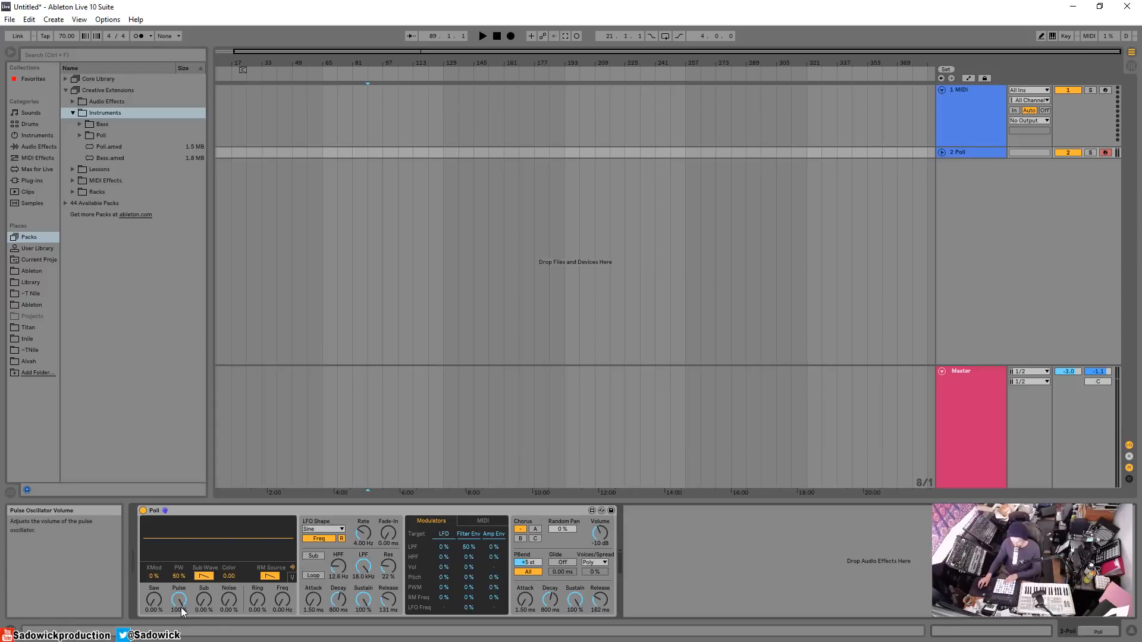
# Raise the sub oscillator volume to about 71.7% and switch its waveform to sine
pyautogui.click(205, 599)
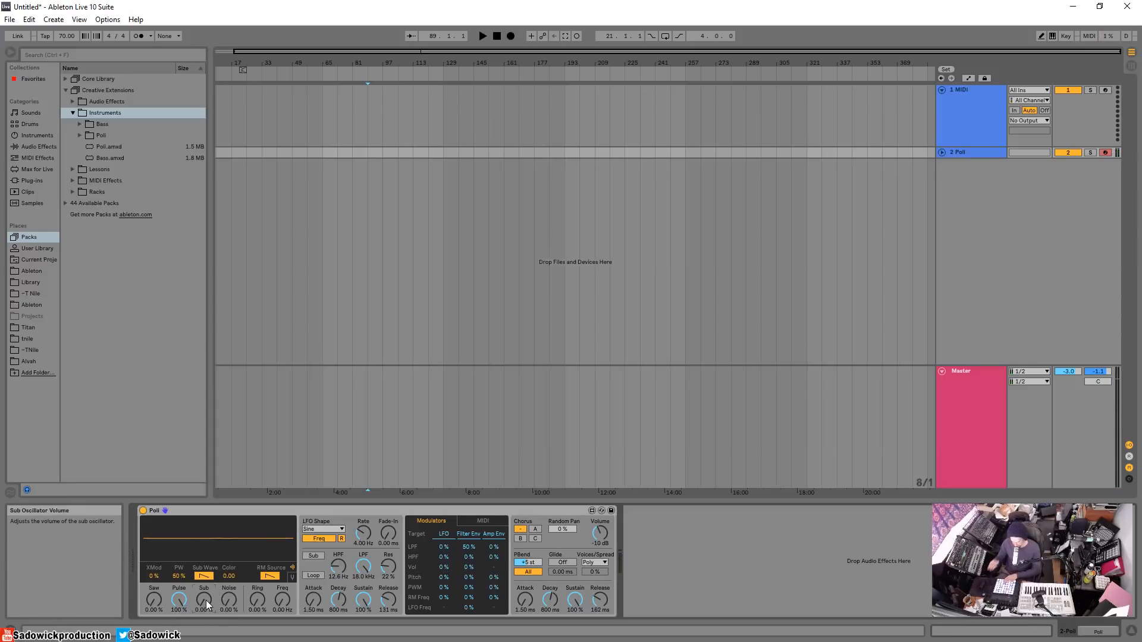
pyautogui.moveTo(204, 600); pyautogui.dragTo(205, 553)
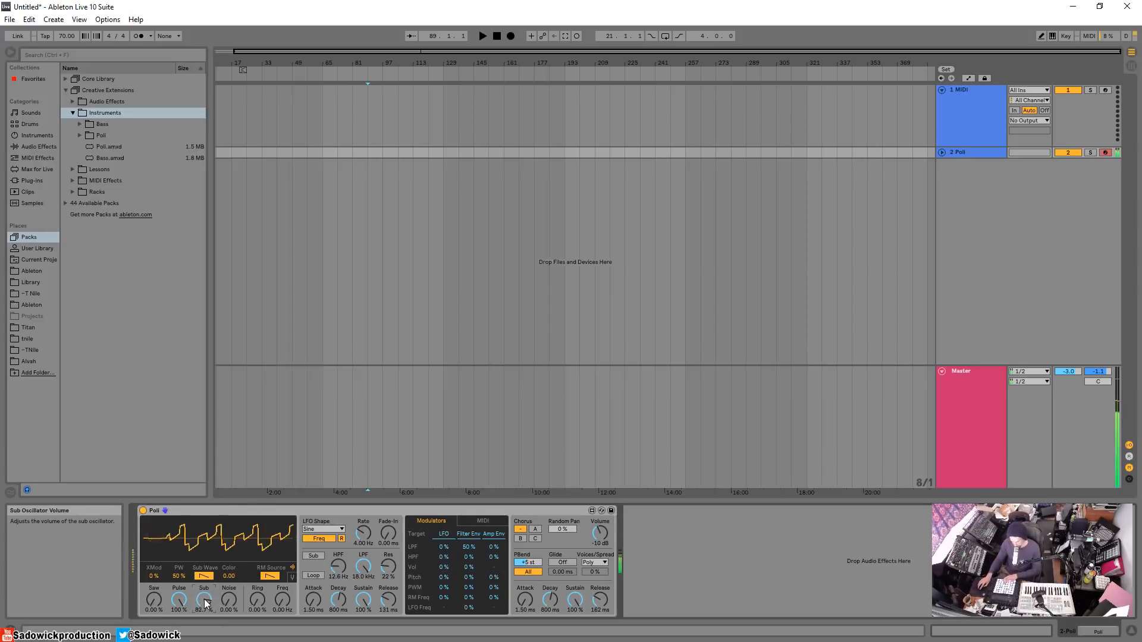
pyautogui.moveTo(205, 599); pyautogui.dragTo(203, 563)
pyautogui.click(203, 576)
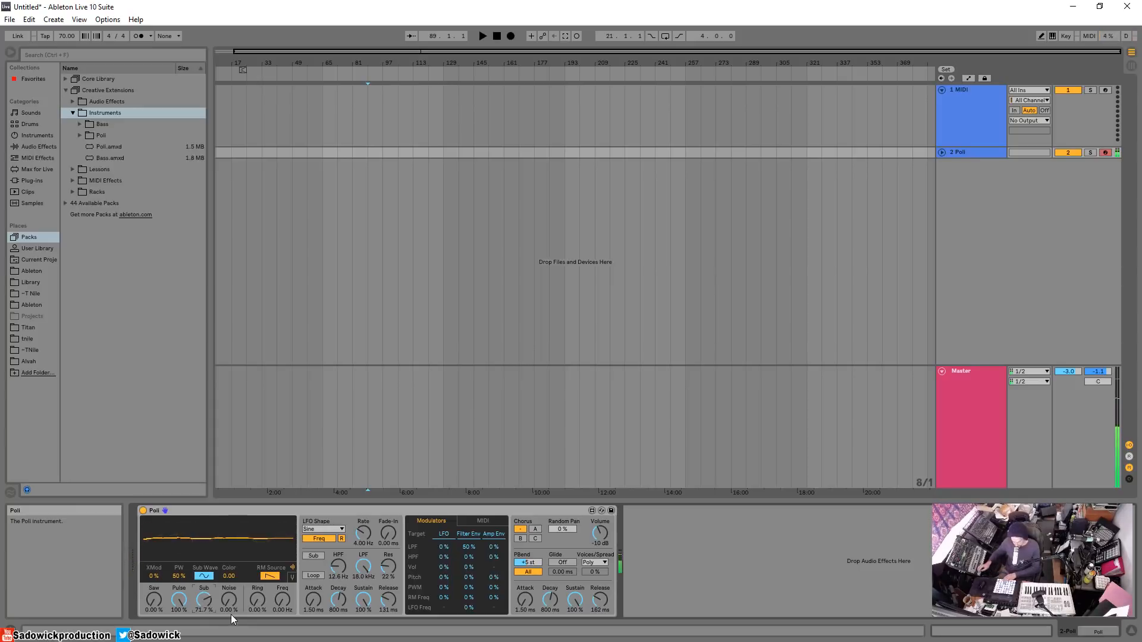
# Isolate the noise generator at 34.6% volume with color 0.38, setting the sub and pulse oscillator volumes to 0%
pyautogui.doubleClick(202, 602)
pyautogui.moveTo(232, 601); pyautogui.dragTo(232, 573)
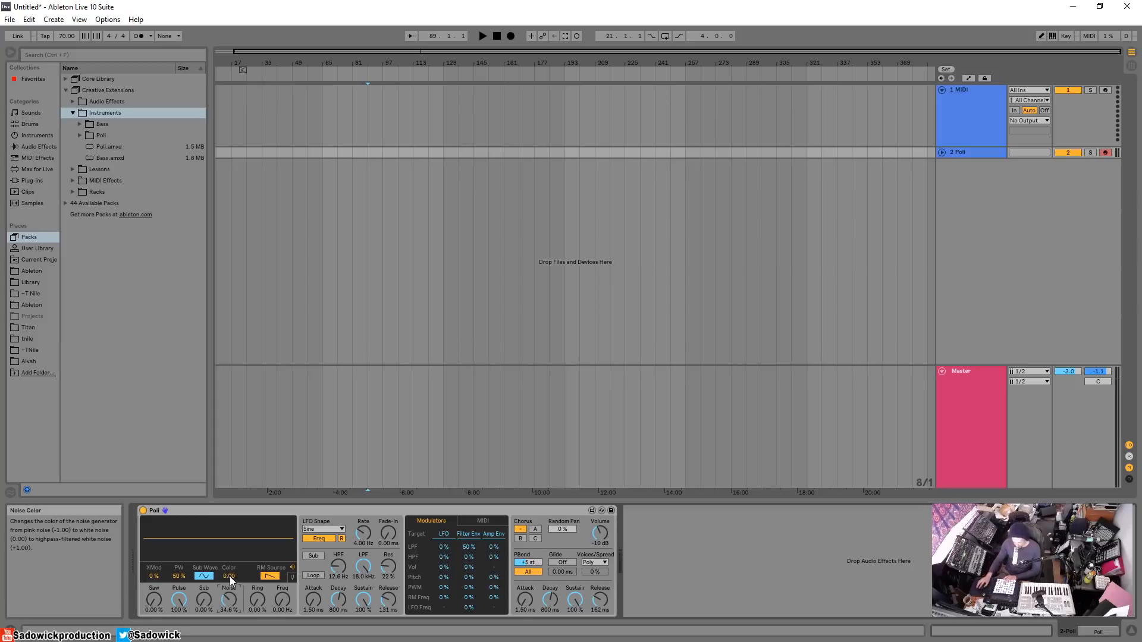
pyautogui.moveTo(229, 576)
pyautogui.mouseDown()
pyautogui.moveTo(230, 547)
pyautogui.moveTo(230, 560)
pyautogui.mouseUp()
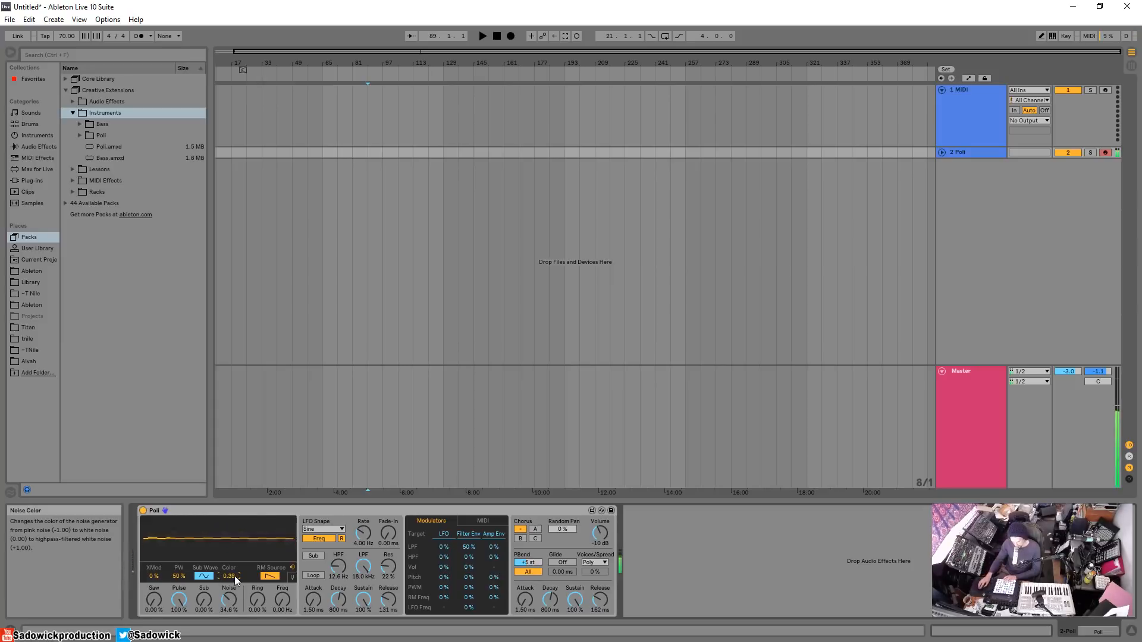
pyautogui.click(175, 600)
pyautogui.moveTo(179, 611); pyautogui.dragTo(179, 641)
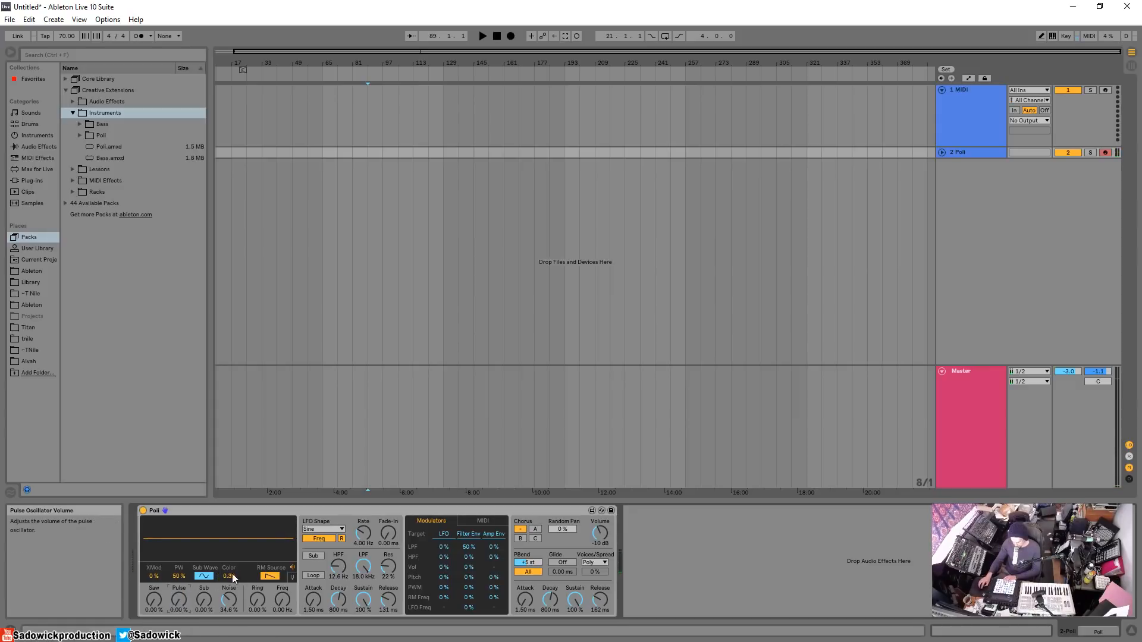
# Sweep the noise color into negative values, reset it to 0.00, and return the noise volume to 0%
pyautogui.moveTo(230, 575); pyautogui.dragTo(231, 617)
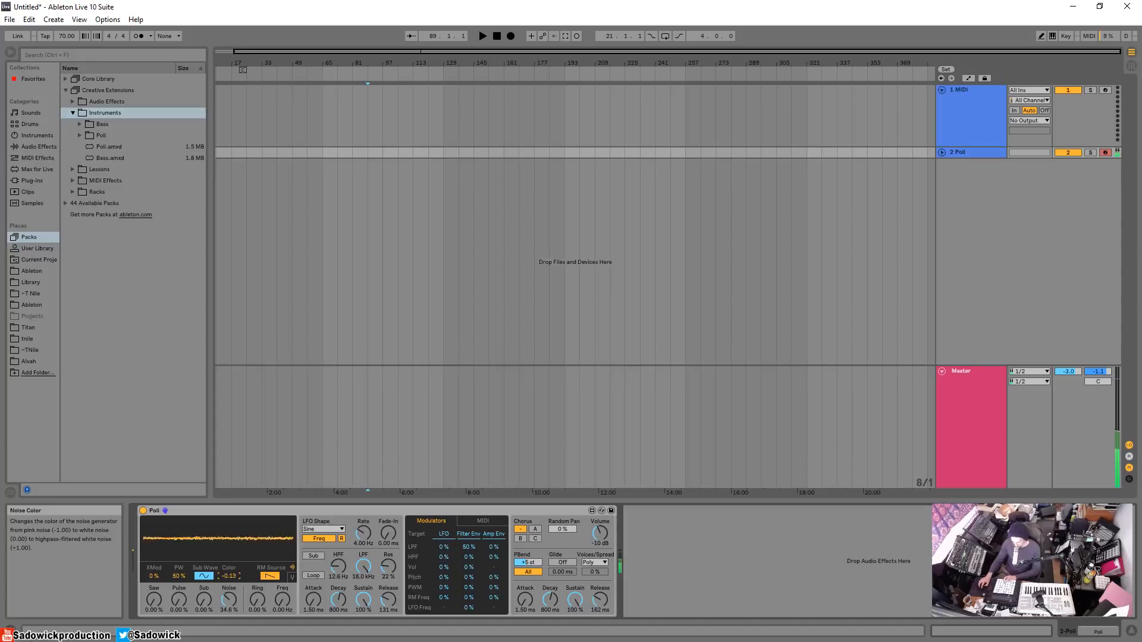
pyautogui.doubleClick(230, 575)
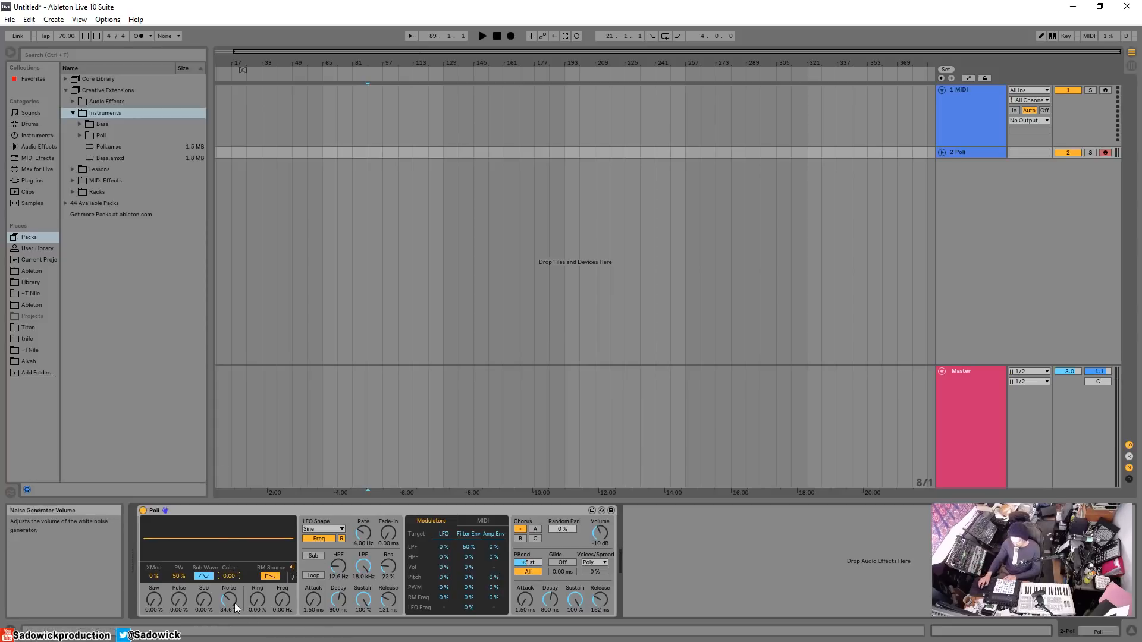
pyautogui.moveTo(234, 603); pyautogui.dragTo(224, 536)
pyautogui.doubleClick(229, 576)
pyautogui.doubleClick(231, 604)
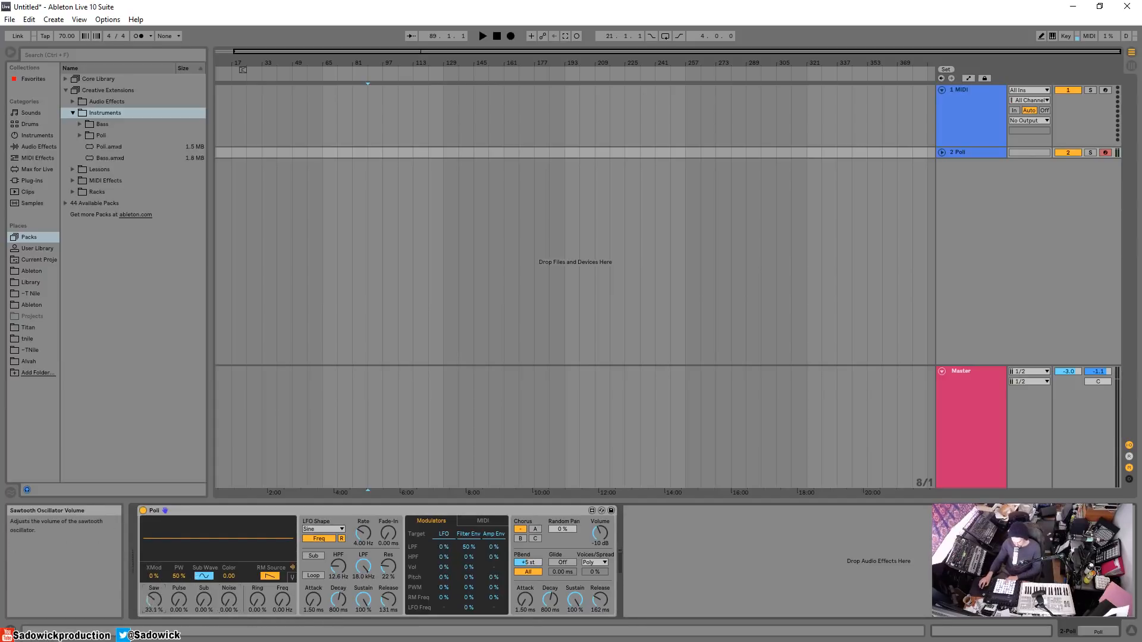
# Raise the sawtooth oscillator volume to 84.3% and try increasing its cross modulation amount
pyautogui.moveTo(156, 602); pyautogui.dragTo(155, 550)
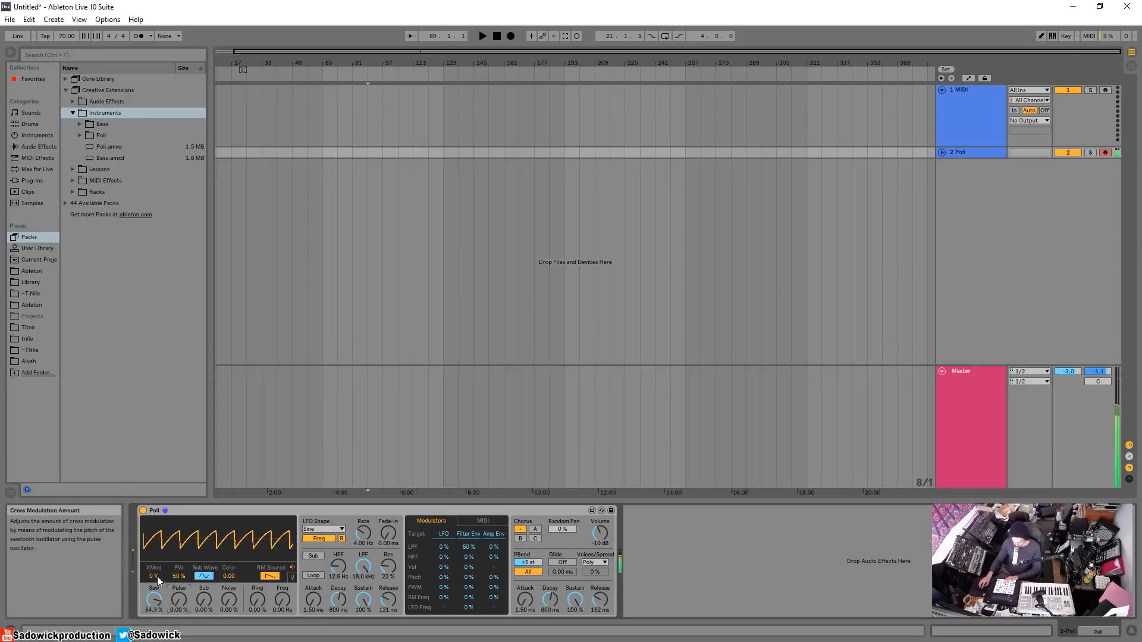
pyautogui.moveTo(155, 576); pyautogui.dragTo(170, 558)
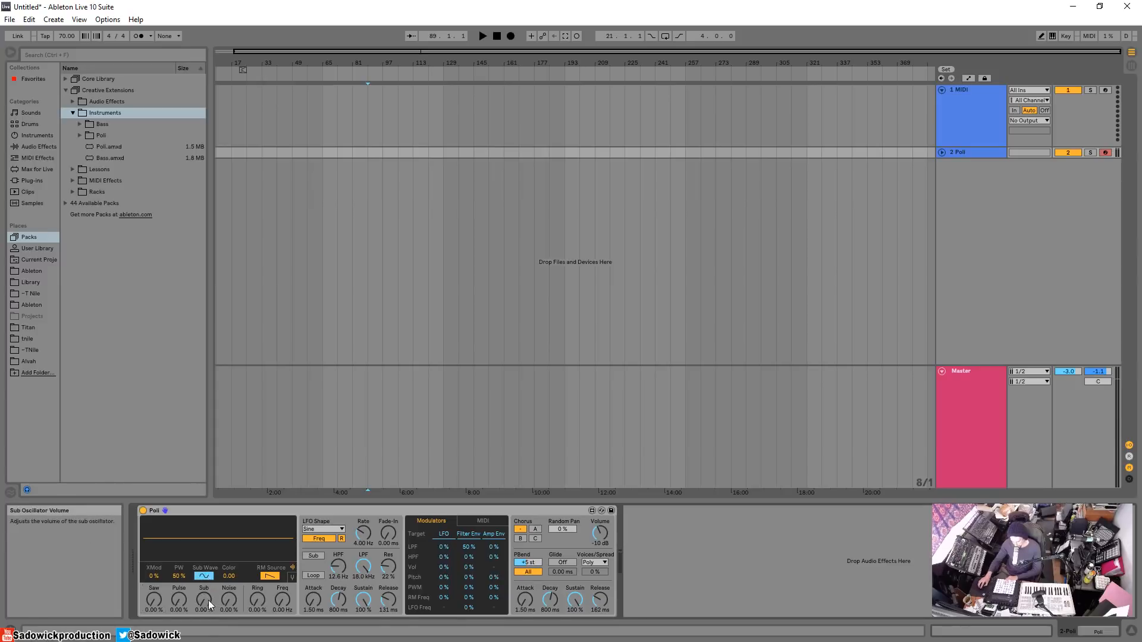
# Set the sub oscillator volume to 100%, the ring modulation volume to 67.7% and the RM frequency to 3.00 kHz
pyautogui.moveTo(204, 599); pyautogui.dragTo(204, 559)
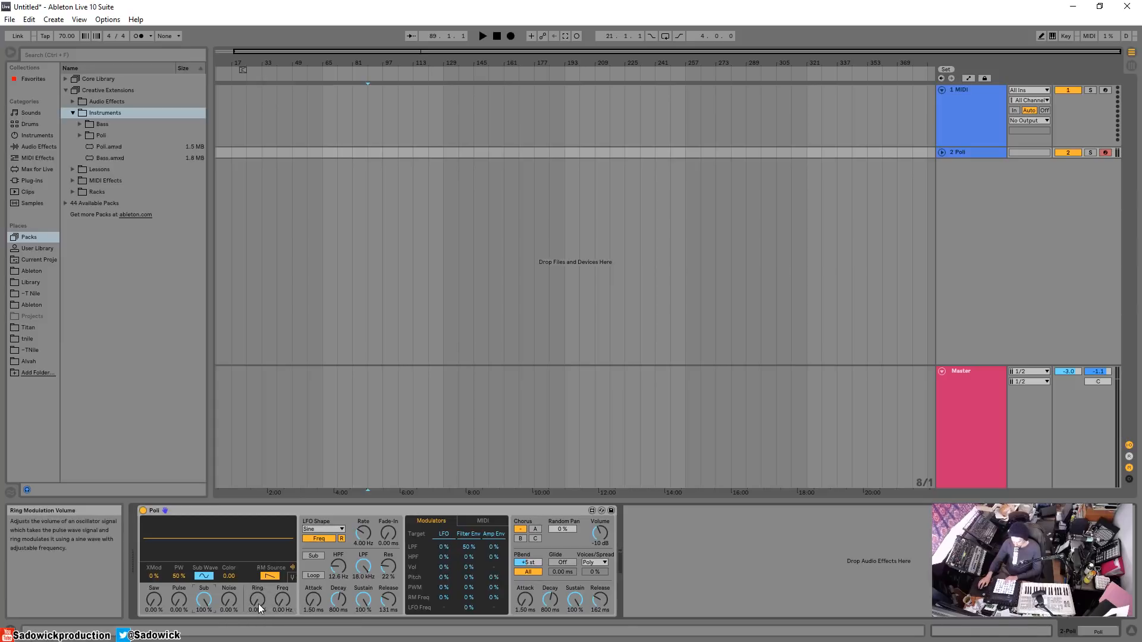
pyautogui.moveTo(258, 604)
pyautogui.mouseDown()
pyautogui.moveTo(258, 583)
pyautogui.moveTo(260, 594)
pyautogui.mouseUp()
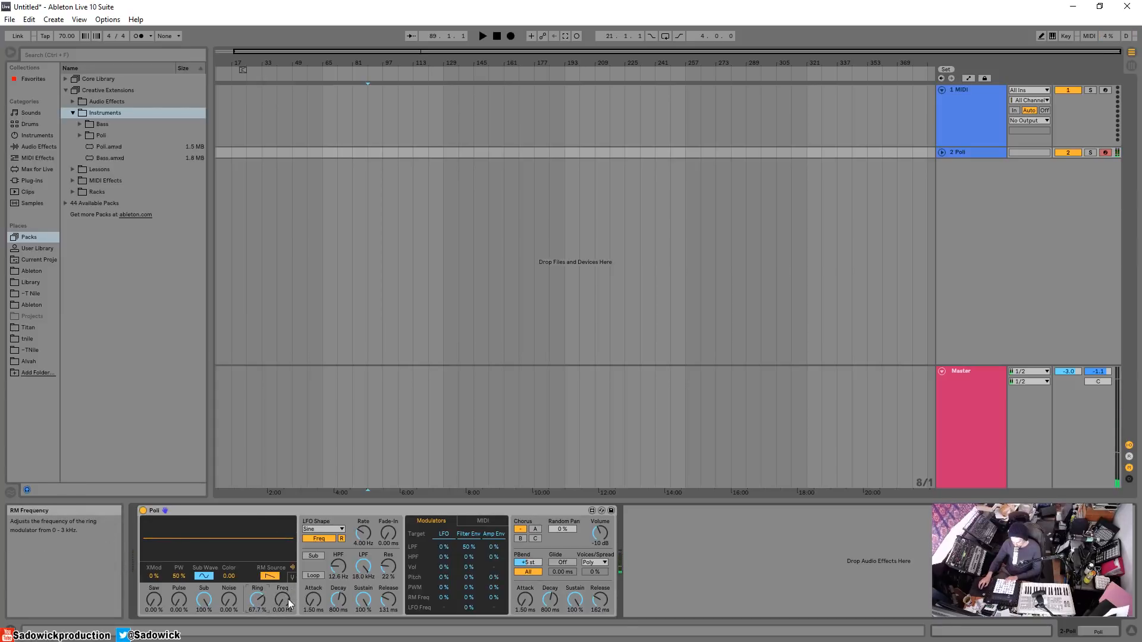
pyautogui.moveTo(284, 598); pyautogui.dragTo(284, 559)
pyautogui.moveTo(282, 602)
pyautogui.mouseDown()
pyautogui.moveTo(282, 616)
pyautogui.moveTo(282, 602)
pyautogui.mouseUp()
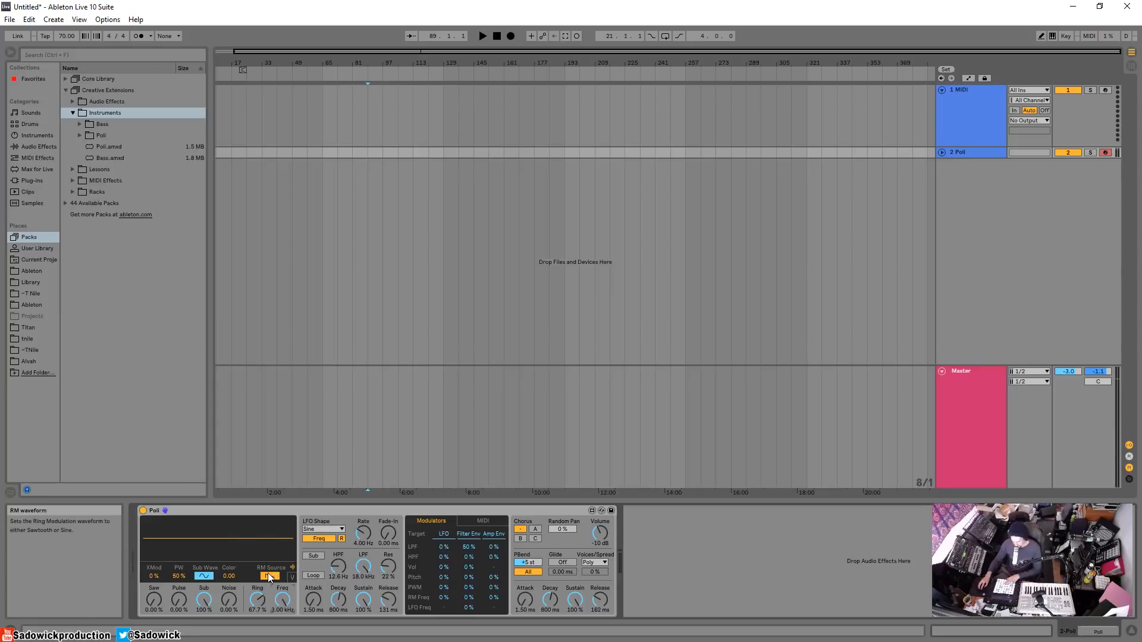
# With a sine RM source and ring volume at 100%, sweep the RM frequency from near zero to 1.70 kHz and down to 349 Hz
pyautogui.moveTo(282, 601); pyautogui.dragTo(282, 641)
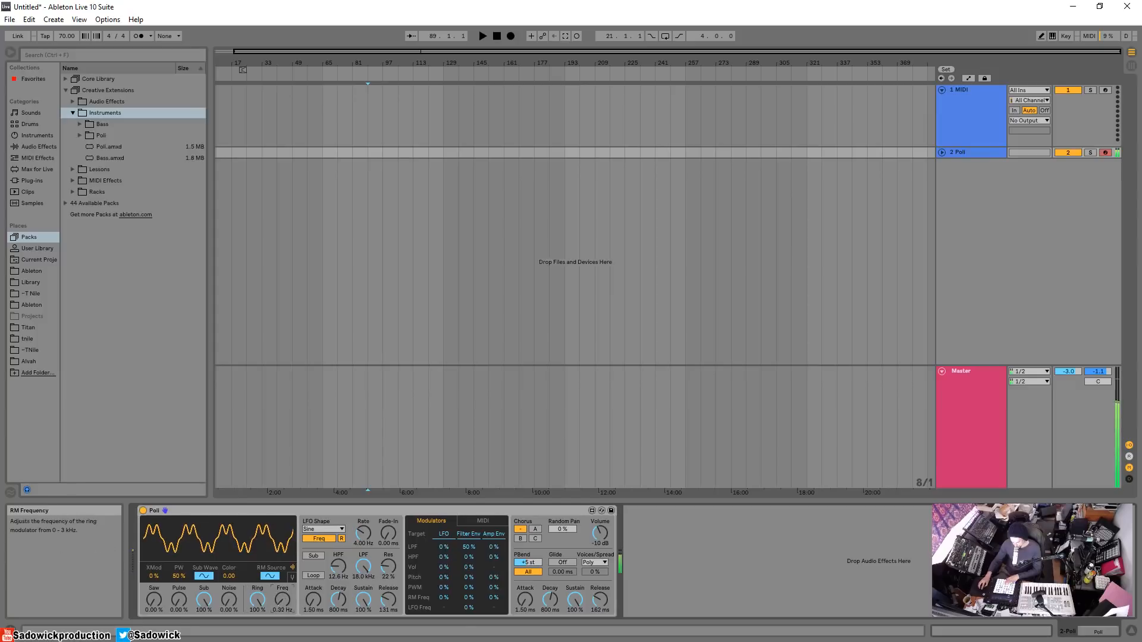
pyautogui.moveTo(281, 599); pyautogui.dragTo(282, 537)
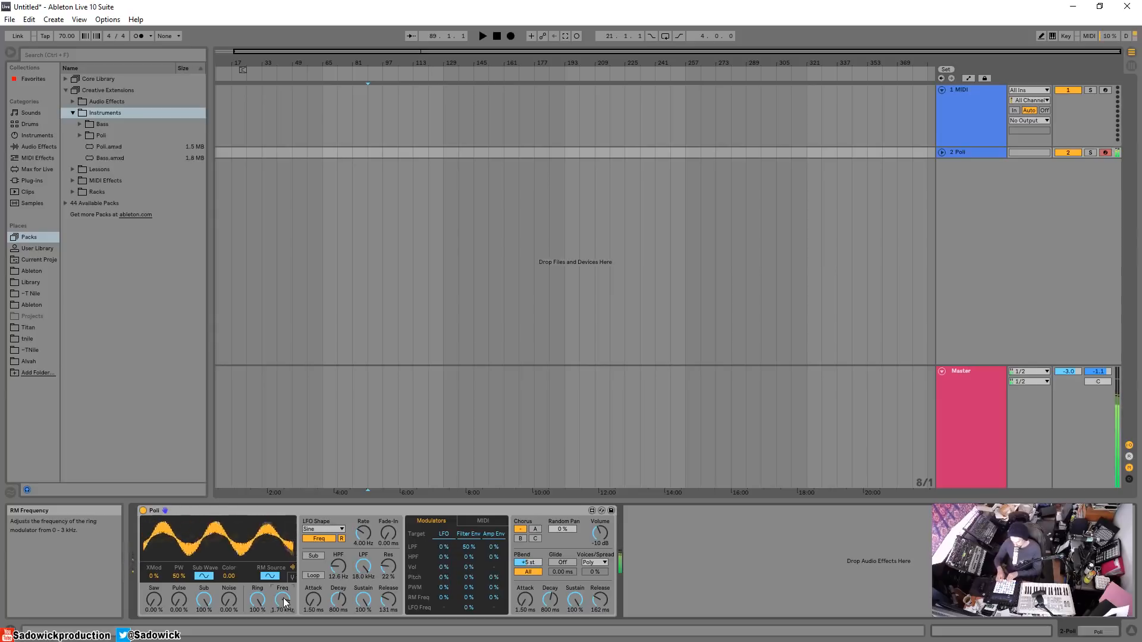
pyautogui.moveTo(285, 603)
pyautogui.mouseDown()
pyautogui.moveTo(284, 631)
pyautogui.moveTo(284, 617)
pyautogui.mouseUp()
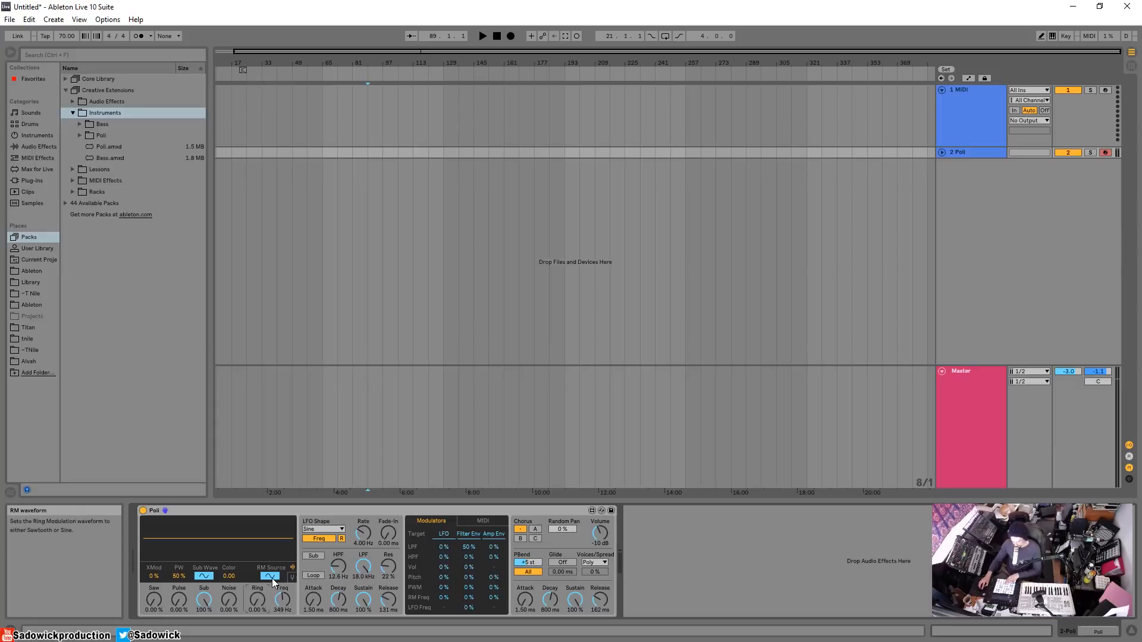
# Return the RM source and sub oscillator waveforms to sawtooth and reset the RM frequency to 0 Hz
pyautogui.click(272, 577)
pyautogui.doubleClick(280, 598)
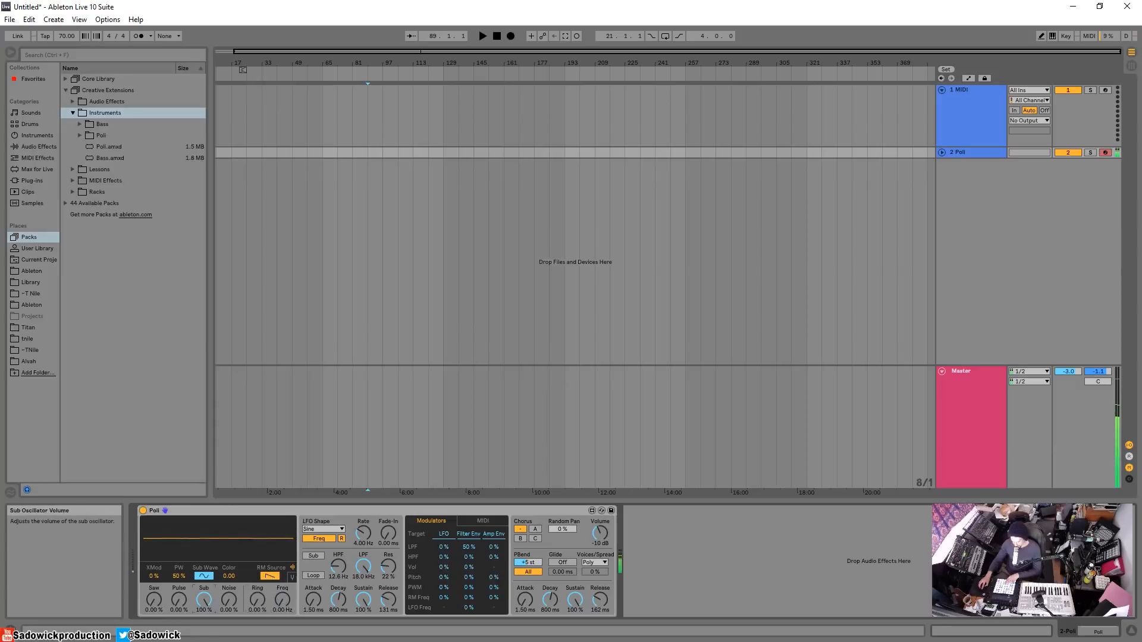
pyautogui.click(203, 576)
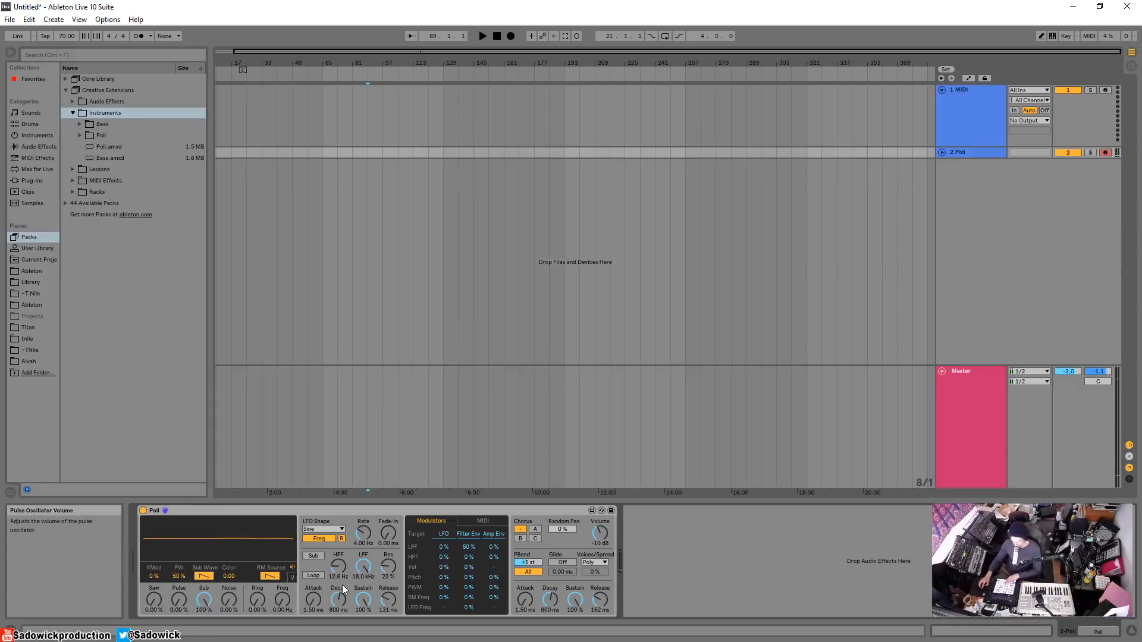
# Show the advanced oscillator parameters and set the sub oscillator's octave shift to 0
pyautogui.click(291, 578)
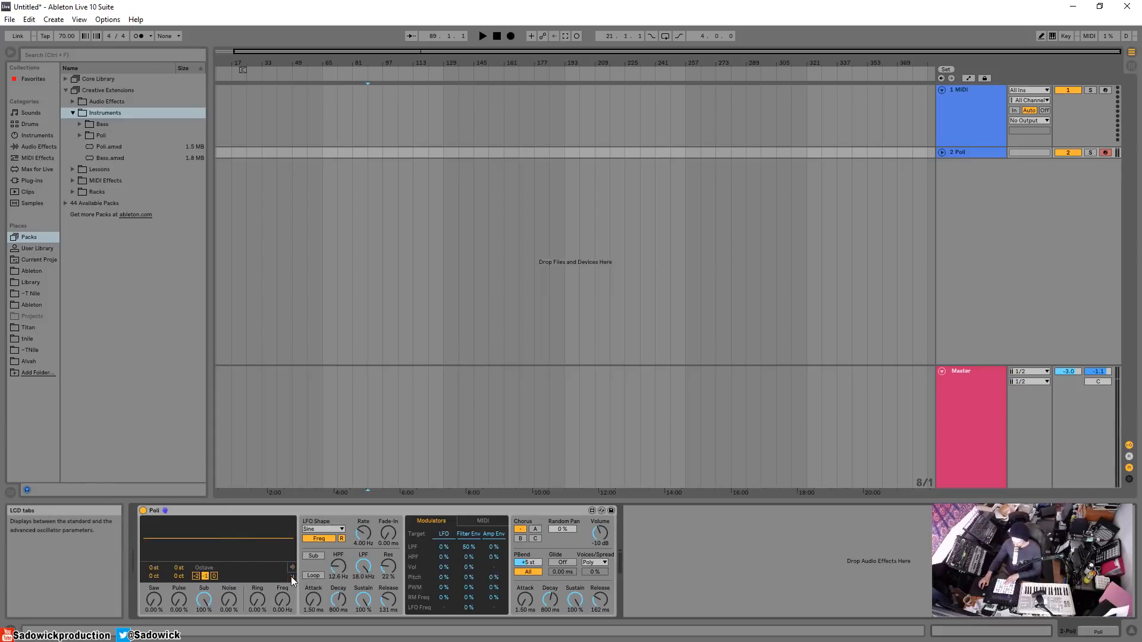
pyautogui.click(292, 575)
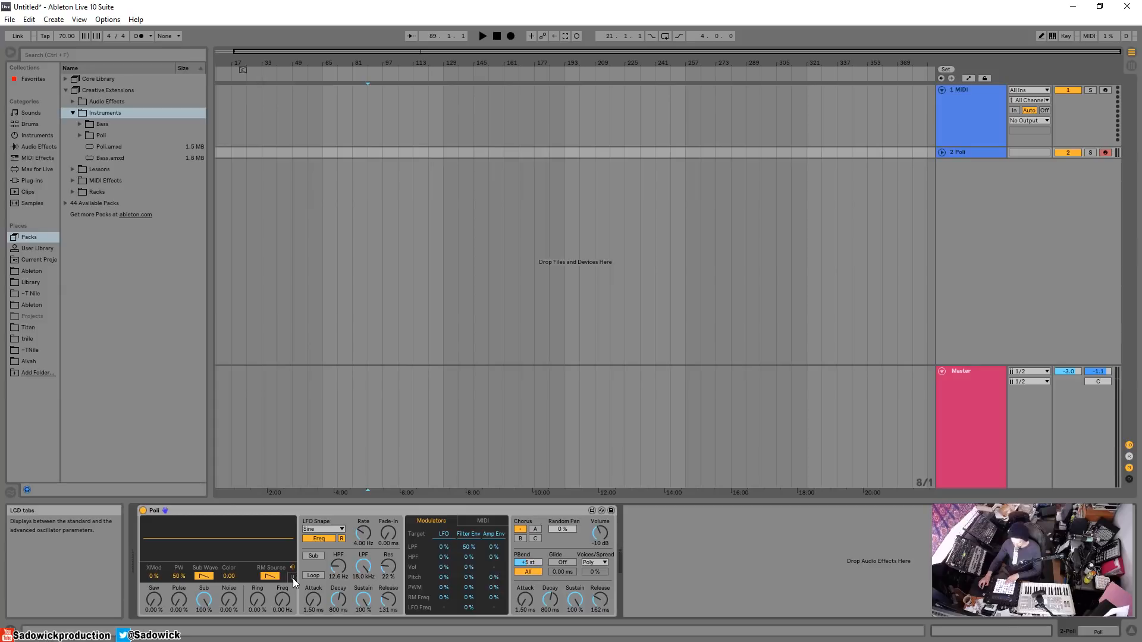
pyautogui.click(292, 578)
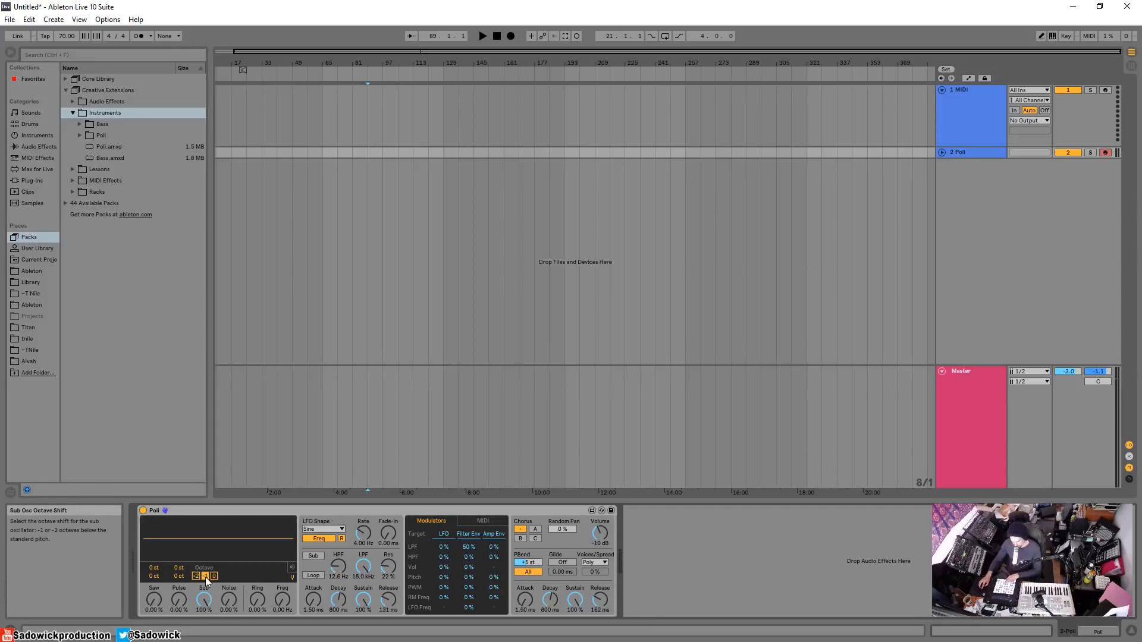
pyautogui.click(292, 567)
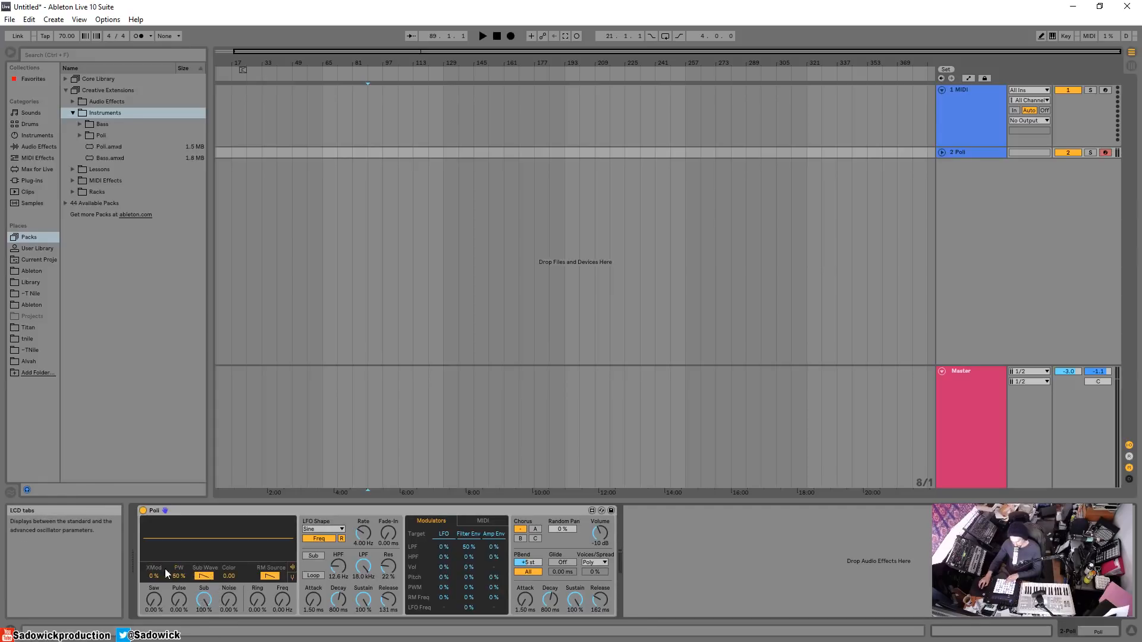
pyautogui.click(293, 577)
pyautogui.click(214, 577)
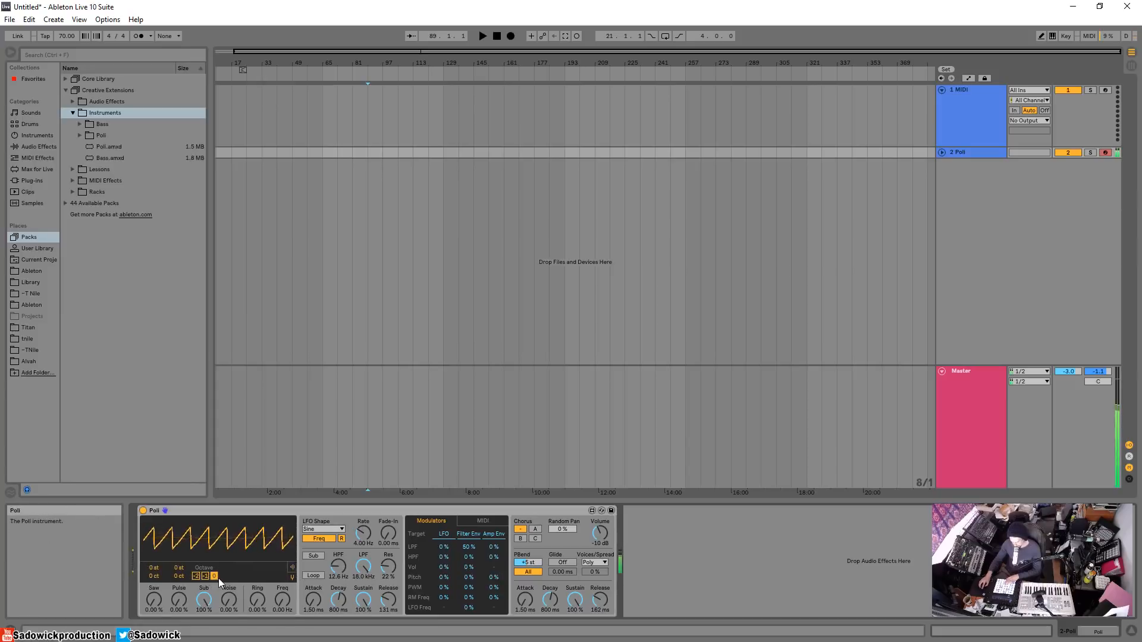
# Set the sawtooth oscillator volume to 100% and try tunings of 34 ct, +7 st and 28 ct, resetting between them
pyautogui.click(153, 601)
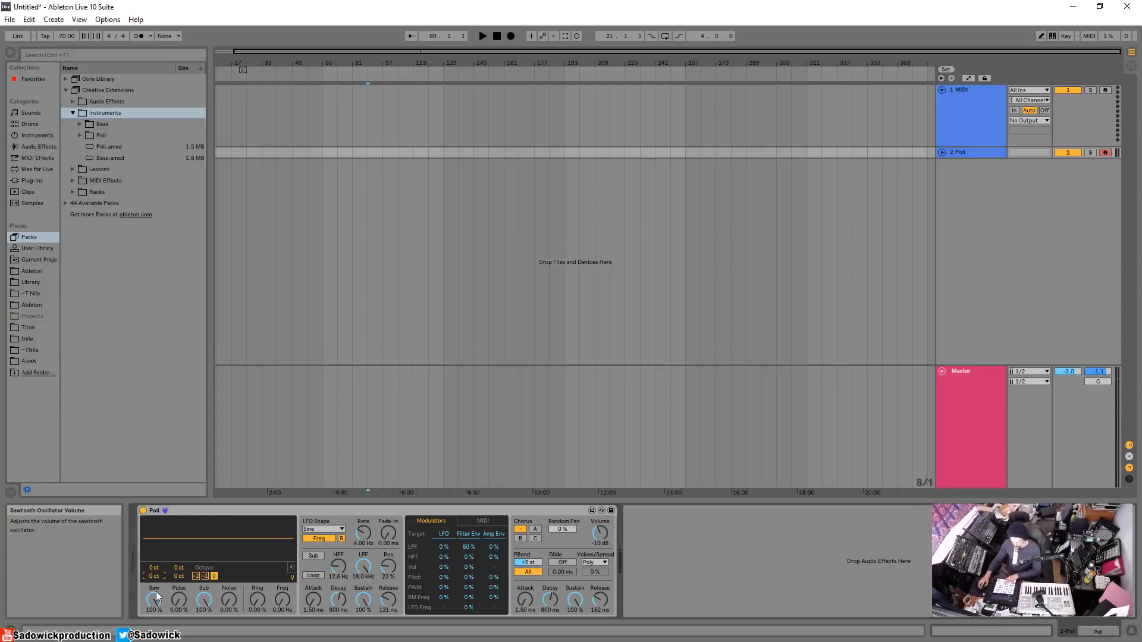
pyautogui.moveTo(154, 575); pyautogui.dragTo(154, 556)
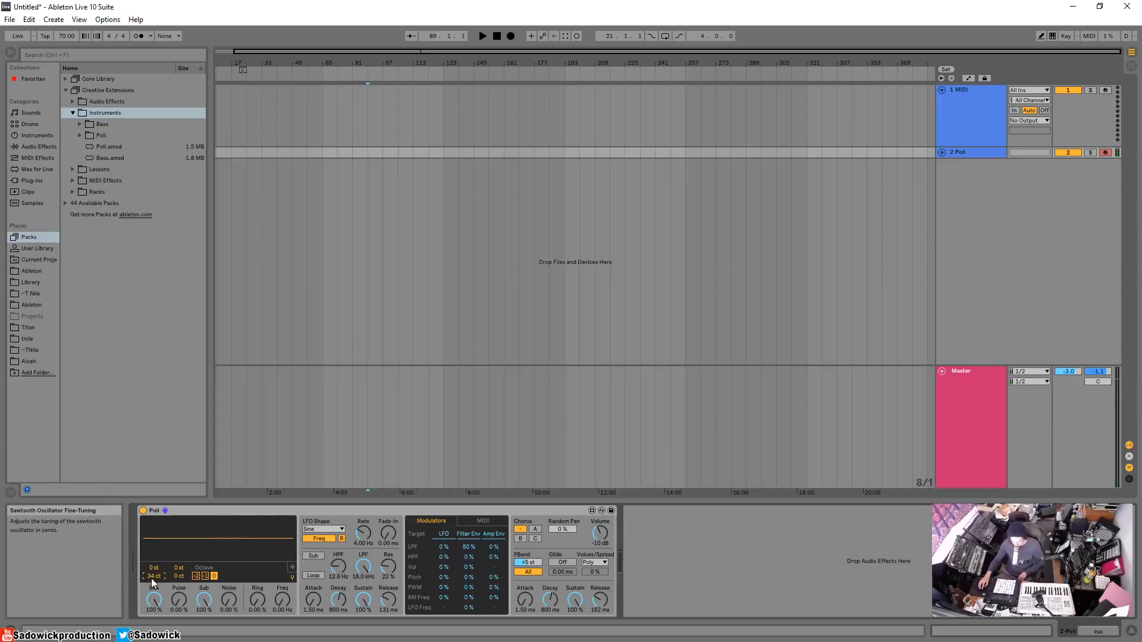
pyautogui.doubleClick(152, 578)
pyautogui.moveTo(153, 568); pyautogui.dragTo(153, 559)
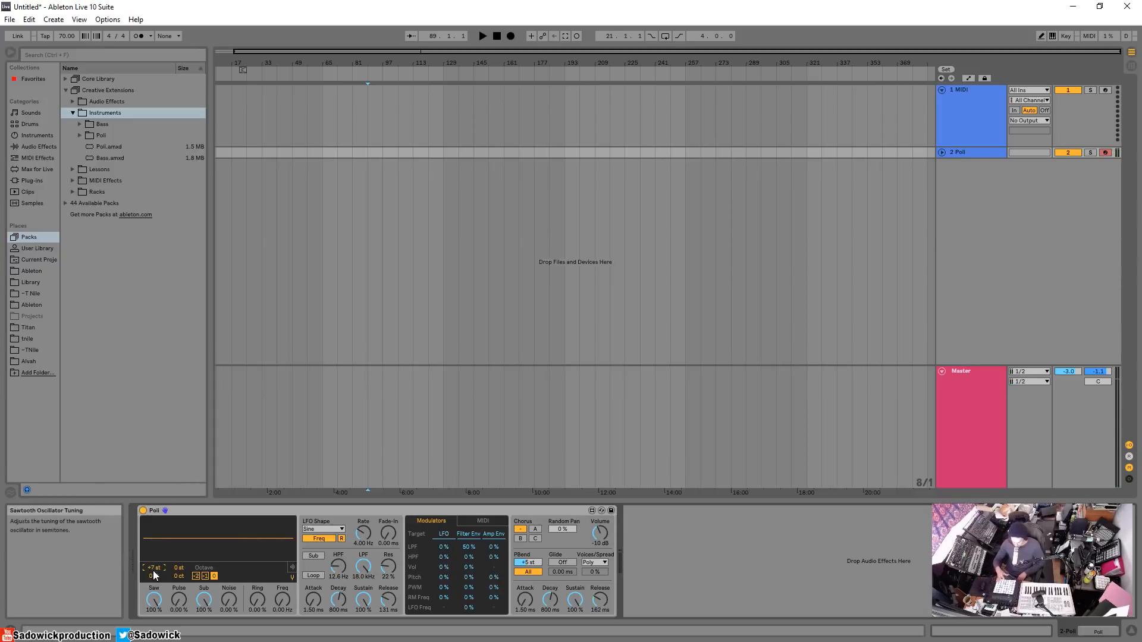
pyautogui.doubleClick(154, 568)
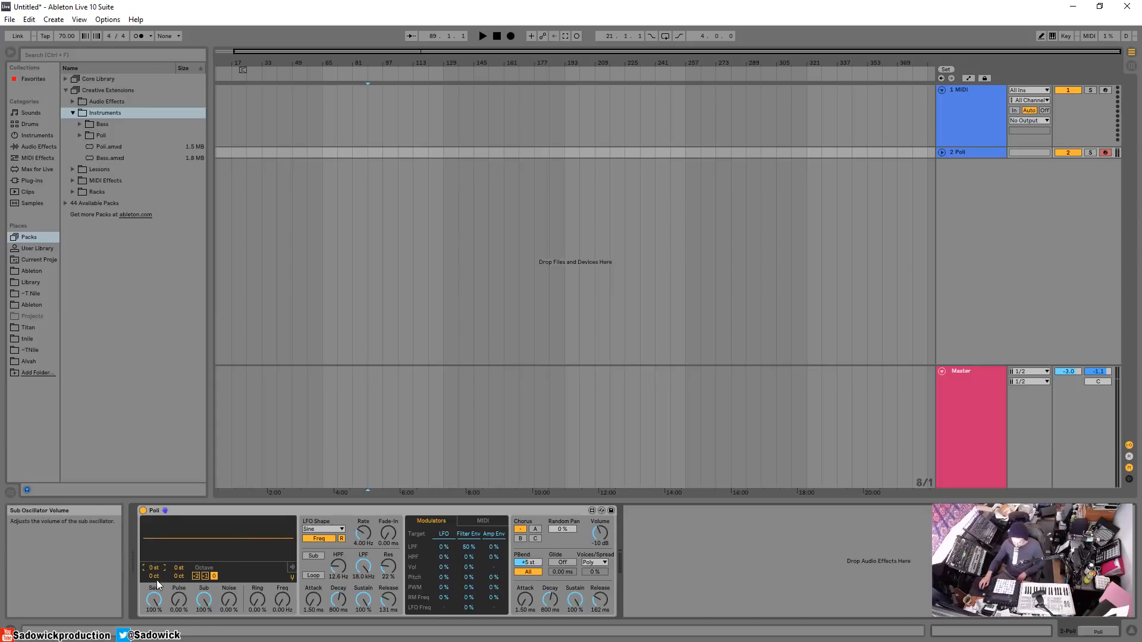
pyautogui.moveTo(155, 577); pyautogui.dragTo(154, 560)
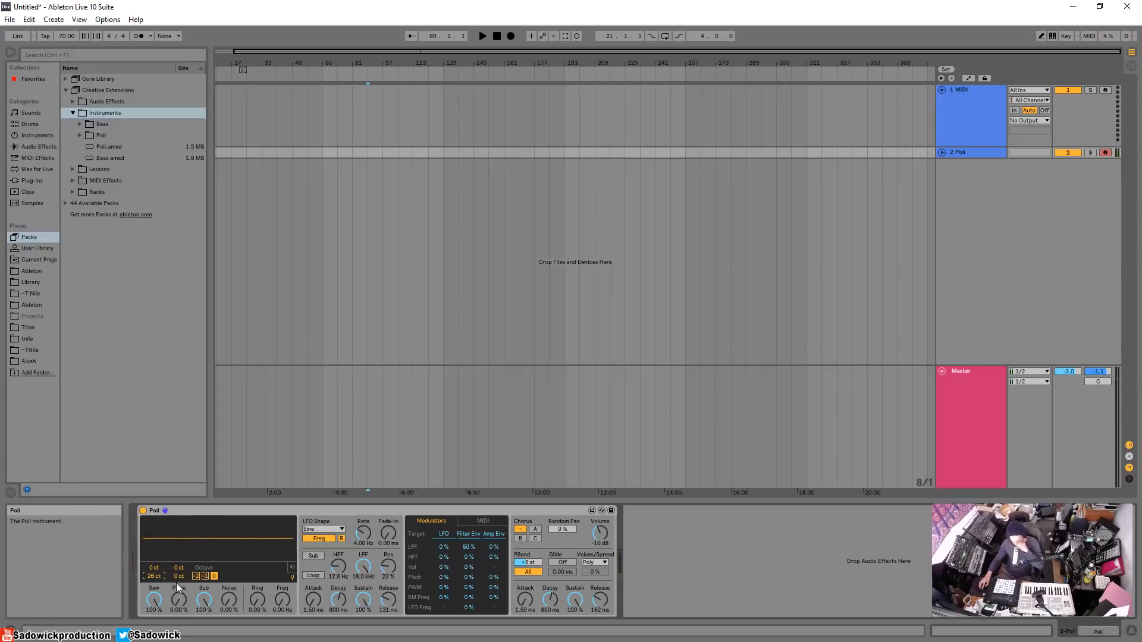
# Raise the pulse oscillator volume to 81.9%, tune it to +12 st and return to the standard oscillator parameters
pyautogui.moveTo(181, 602); pyautogui.dragTo(181, 536)
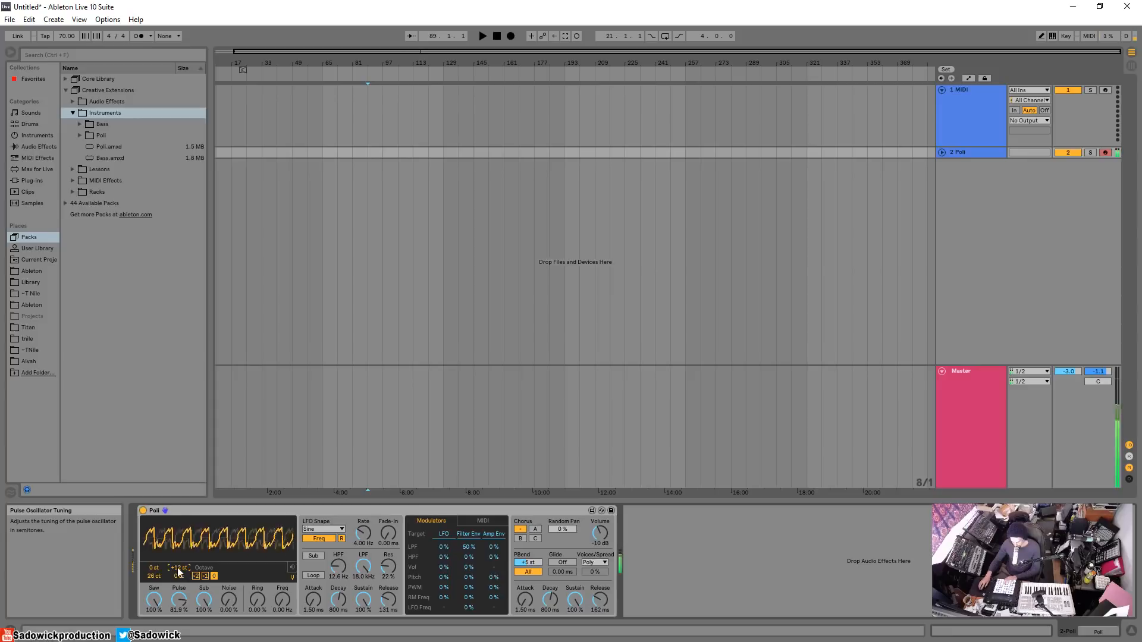
pyautogui.moveTo(178, 598); pyautogui.dragTo(180, 560)
pyautogui.click(292, 566)
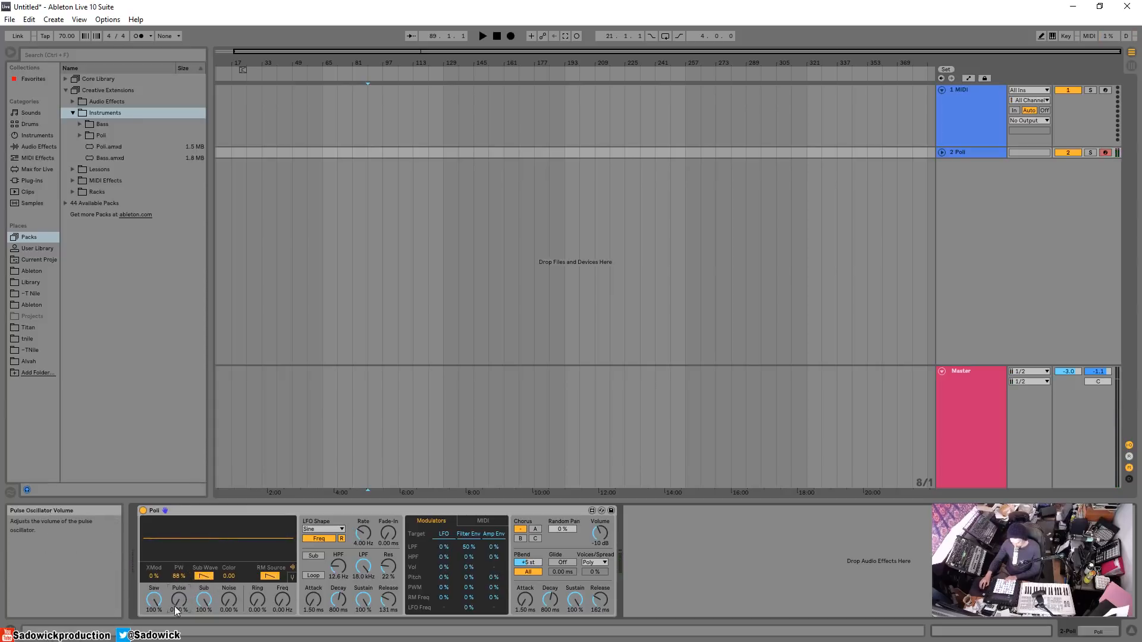
# Lower the sub oscillator volume to 0%, reset the pulse width to 50% and switch the sub waveform to sine
pyautogui.moveTo(203, 600); pyautogui.dragTo(203, 630)
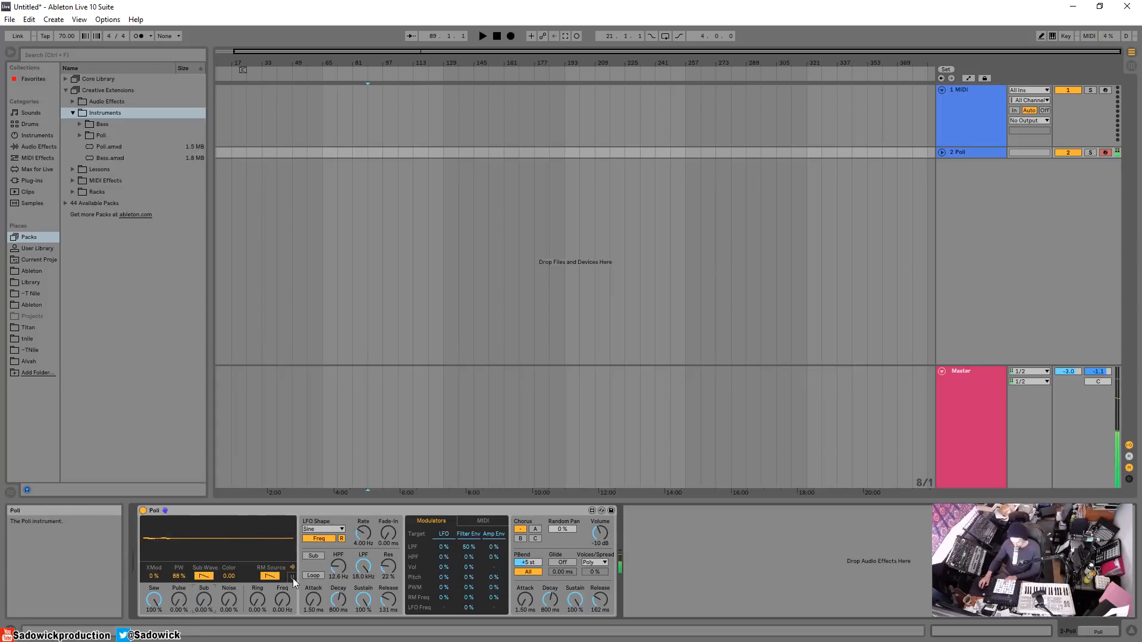
pyautogui.click(292, 579)
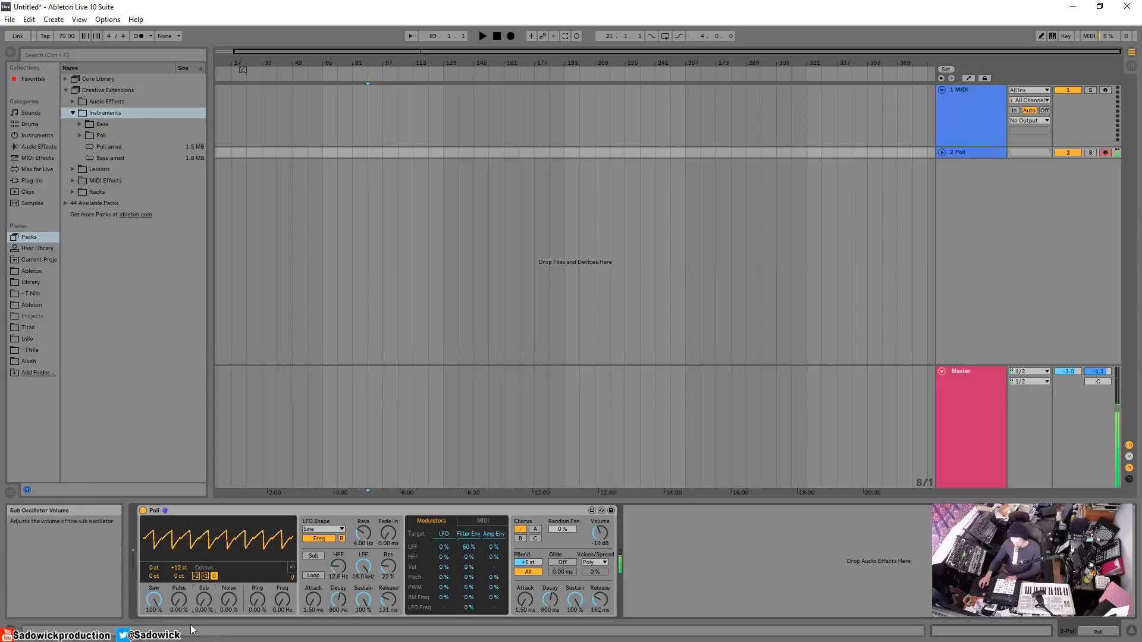
pyautogui.click(291, 568)
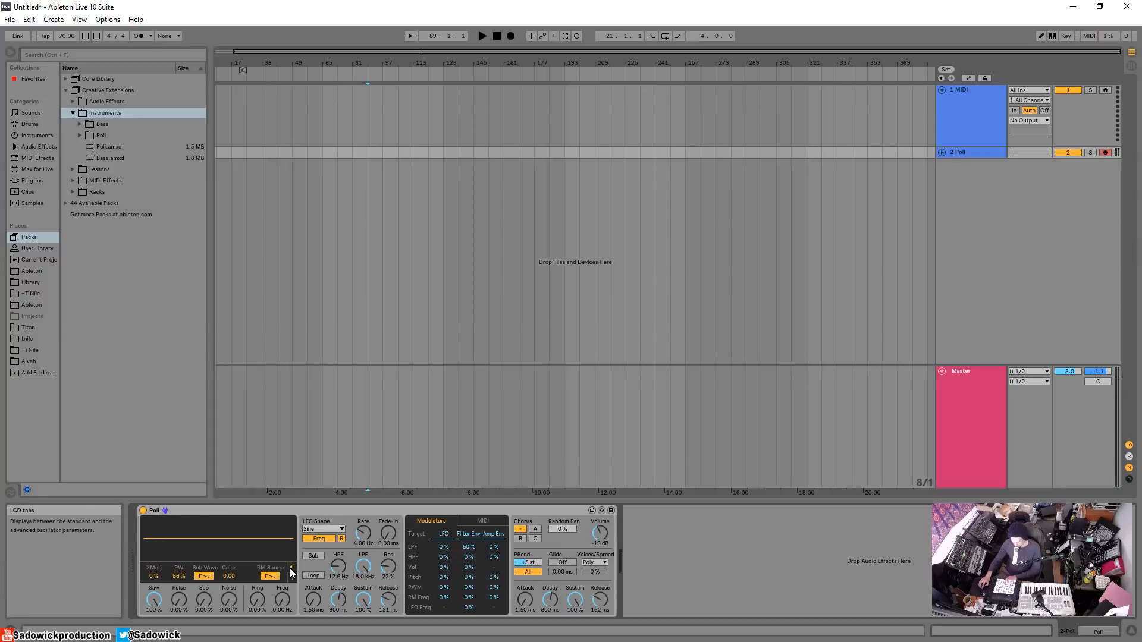
pyautogui.doubleClick(180, 576)
pyautogui.click(199, 577)
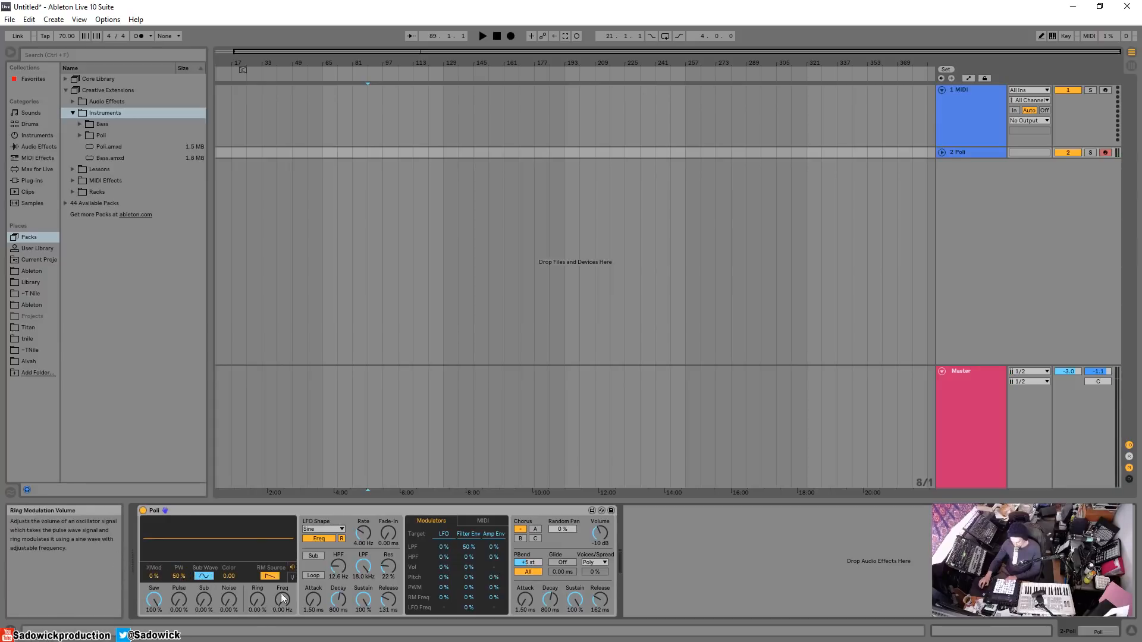
# Check the available LFO shapes, and sweep the low-pass cutoff down and back up to about 1.3 kHz
pyautogui.click(321, 530)
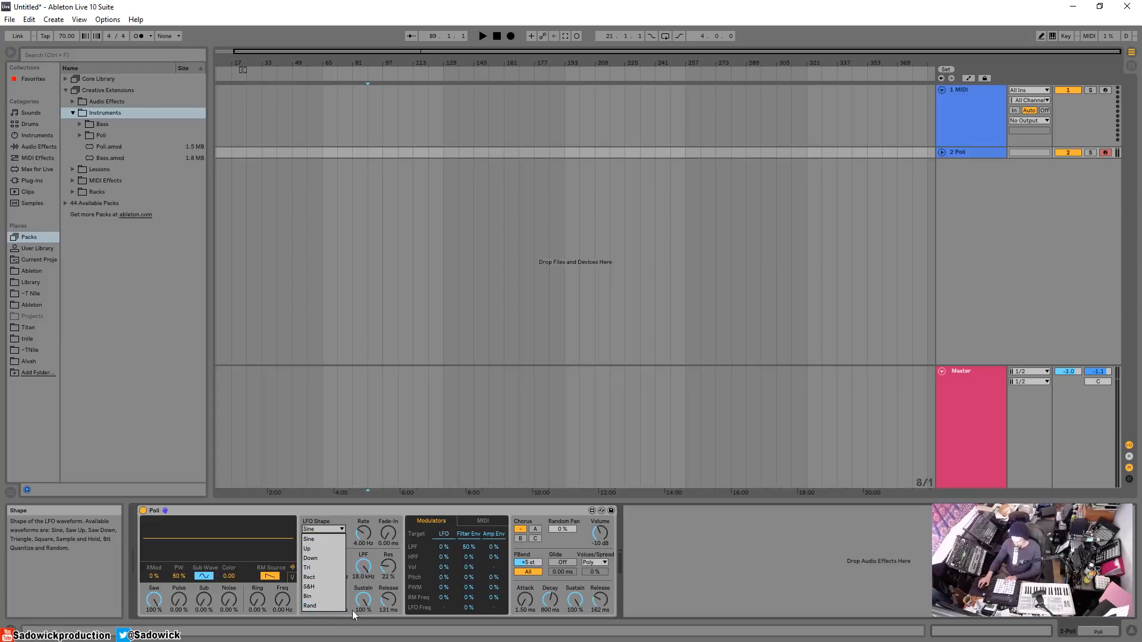
pyautogui.click(361, 512)
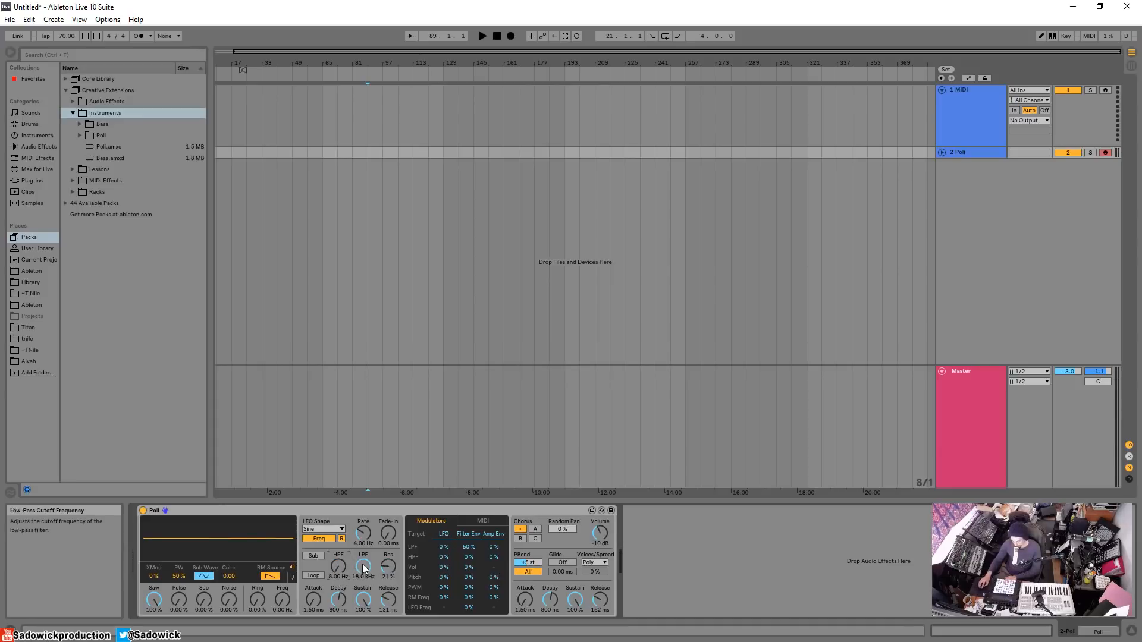
pyautogui.moveTo(363, 566); pyautogui.dragTo(363, 638)
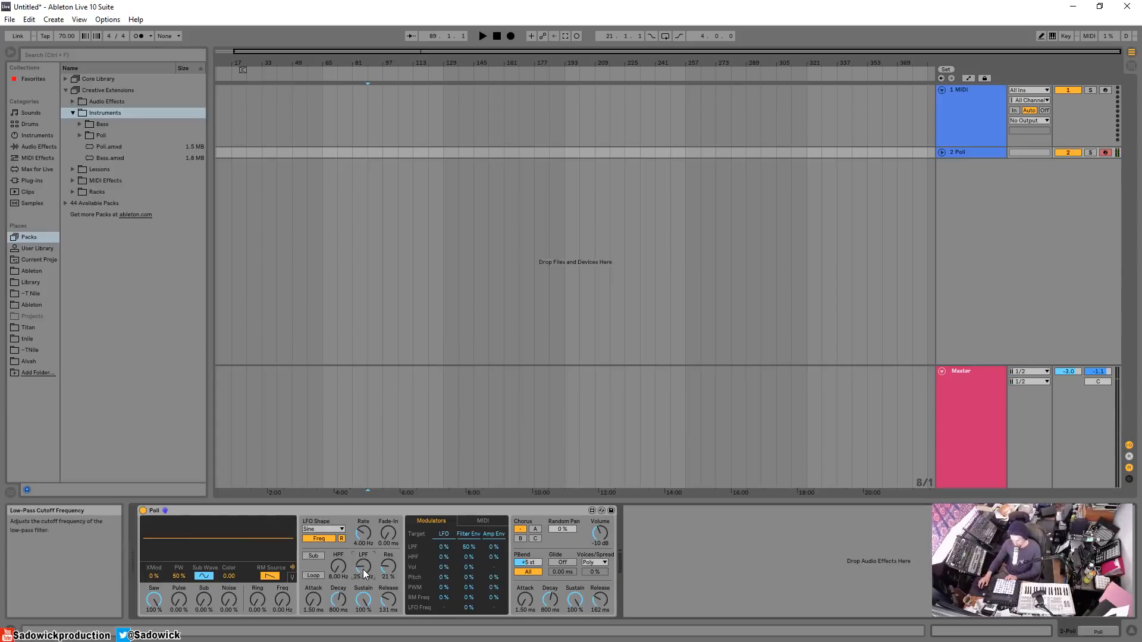
pyautogui.moveTo(363, 569); pyautogui.dragTo(363, 520)
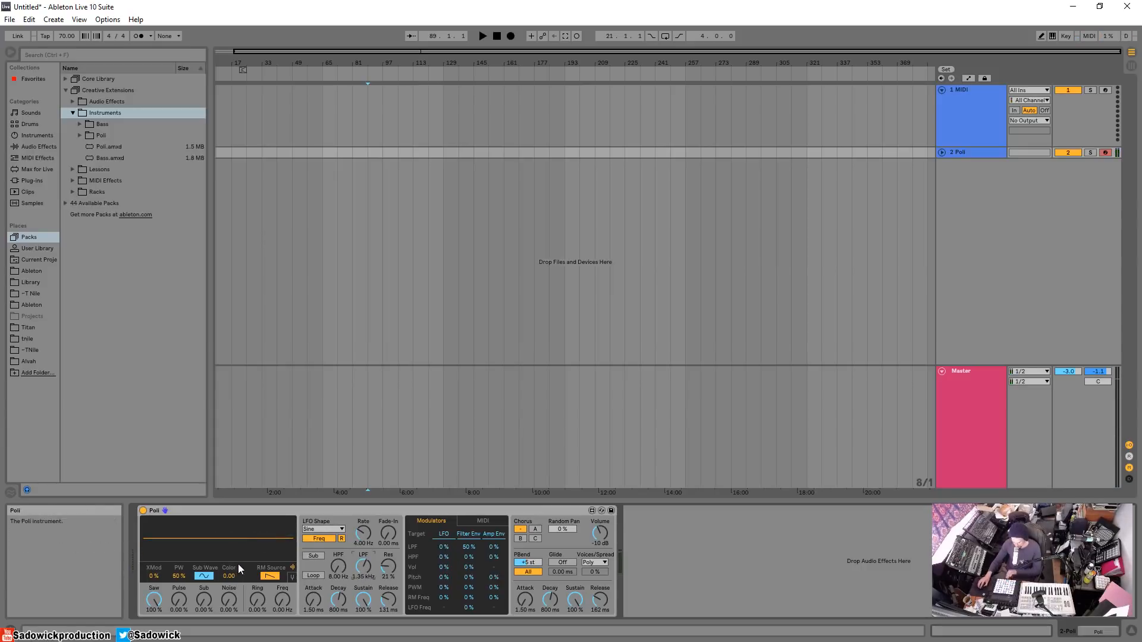
# Give the sub oscillator a sawtooth waveform, a volume of 66.9% and an octave shift of -1
pyautogui.click(273, 577)
pyautogui.moveTo(204, 601); pyautogui.dragTo(206, 606)
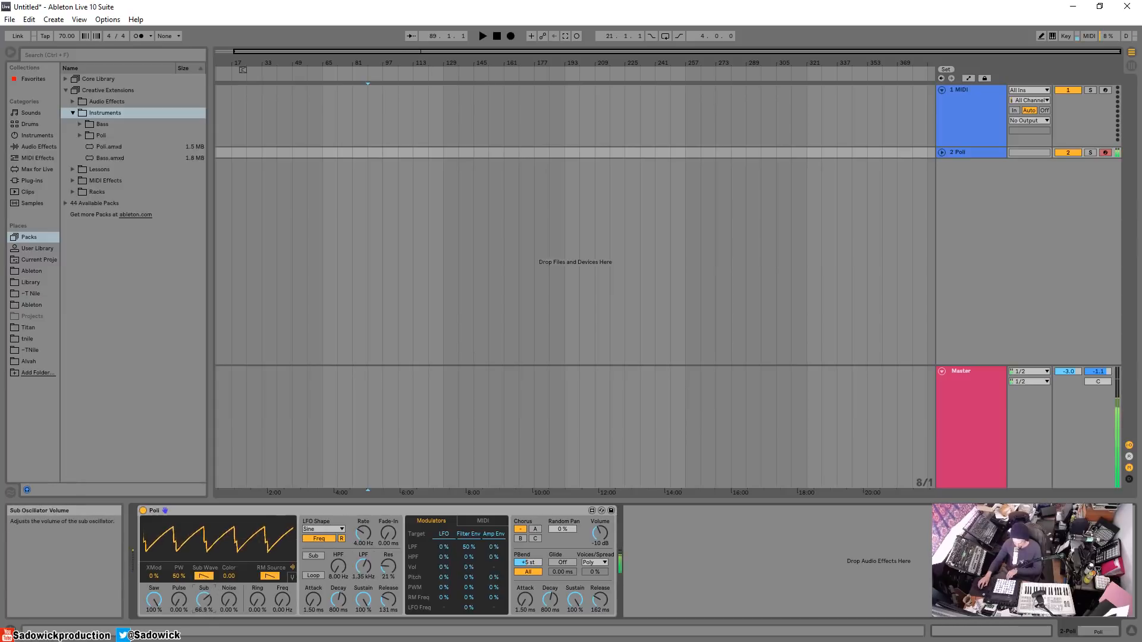
pyautogui.click(292, 577)
pyautogui.click(205, 576)
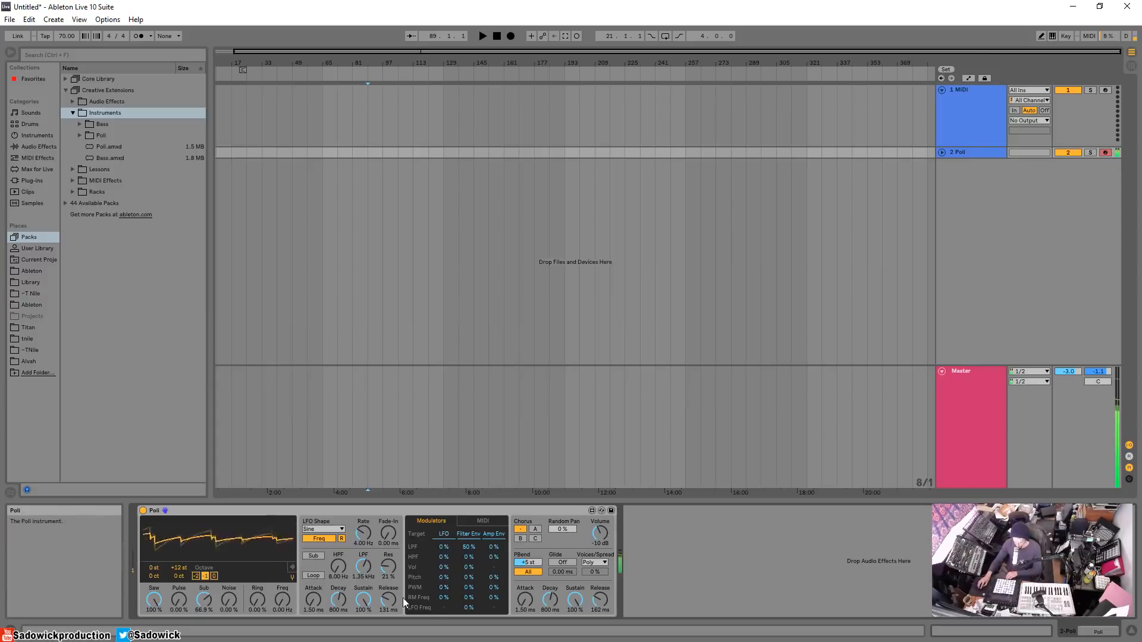
pyautogui.click(293, 568)
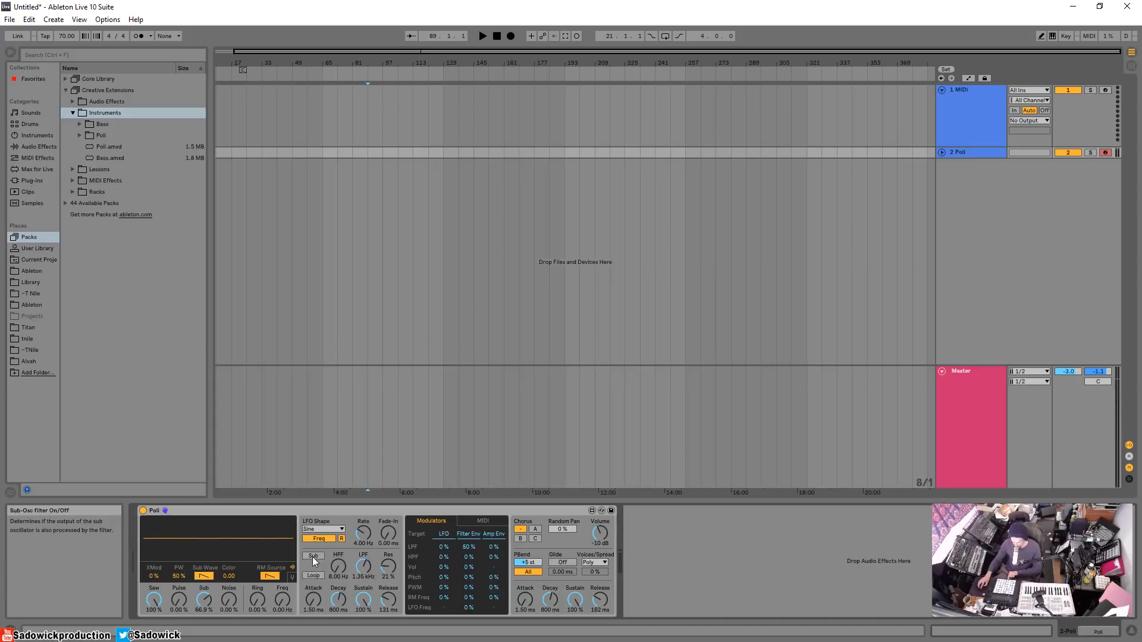
# Lower the low-pass cutoff below 100 Hz and turn on filtering of the sub oscillator
pyautogui.moveTo(364, 566); pyautogui.dragTo(364, 612)
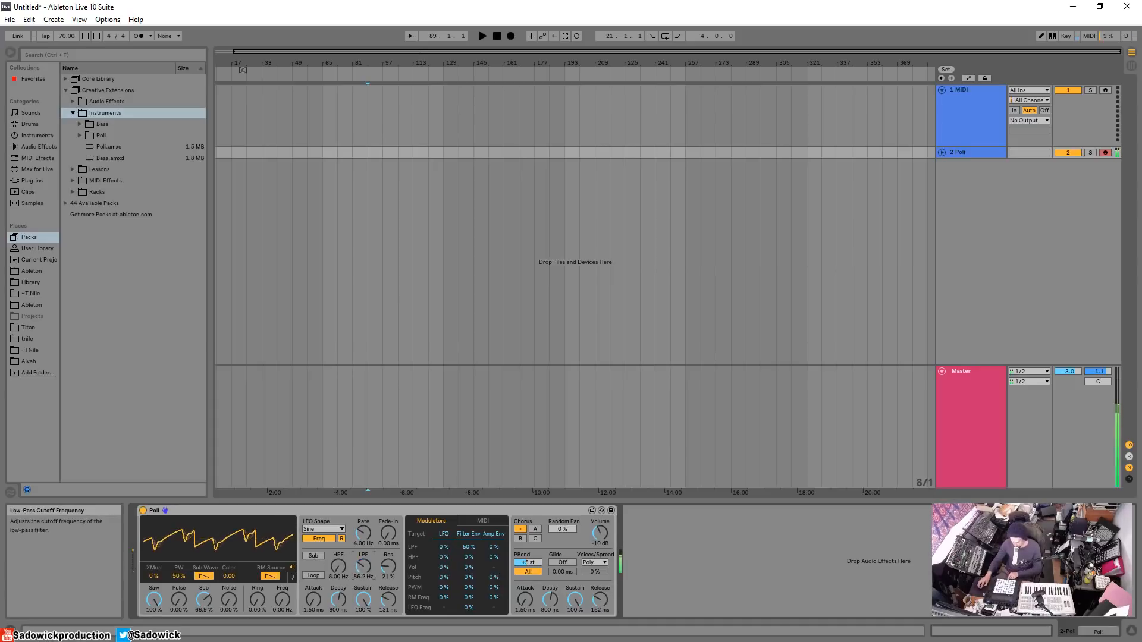
pyautogui.click(312, 555)
pyautogui.moveTo(359, 569); pyautogui.dragTo(359, 576)
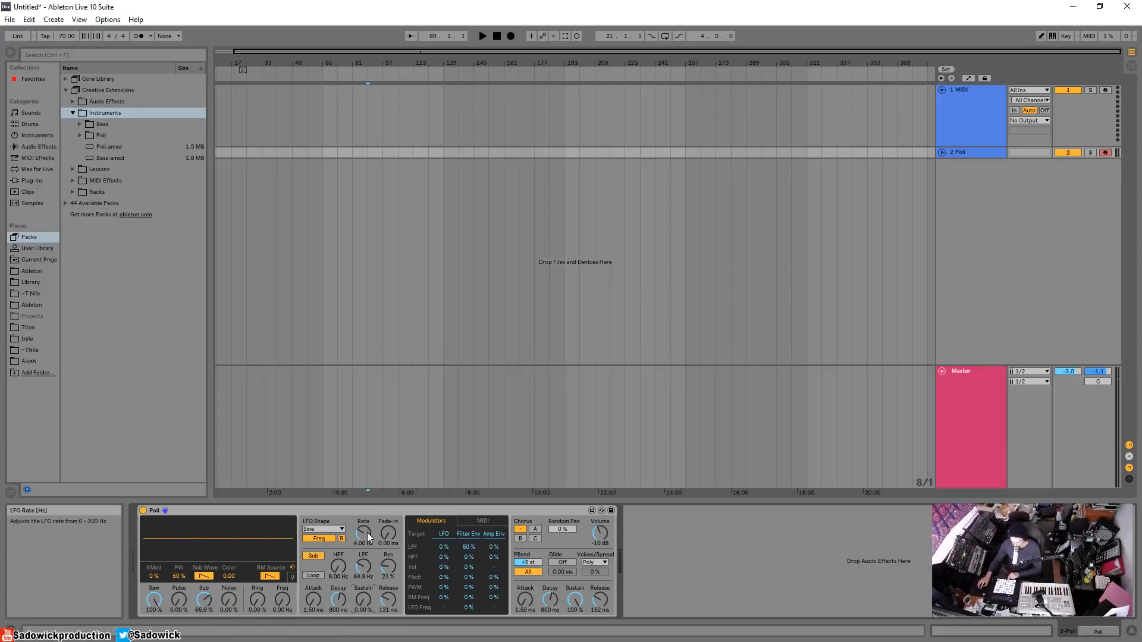
# Set the LFO rate to 7.91 Hz, the low-pass cutoff to 374 Hz and the resonance to 43%
pyautogui.moveTo(366, 533); pyautogui.dragTo(366, 515)
pyautogui.moveTo(364, 564)
pyautogui.mouseDown()
pyautogui.moveTo(364, 540)
pyautogui.moveTo(379, 556)
pyautogui.mouseUp()
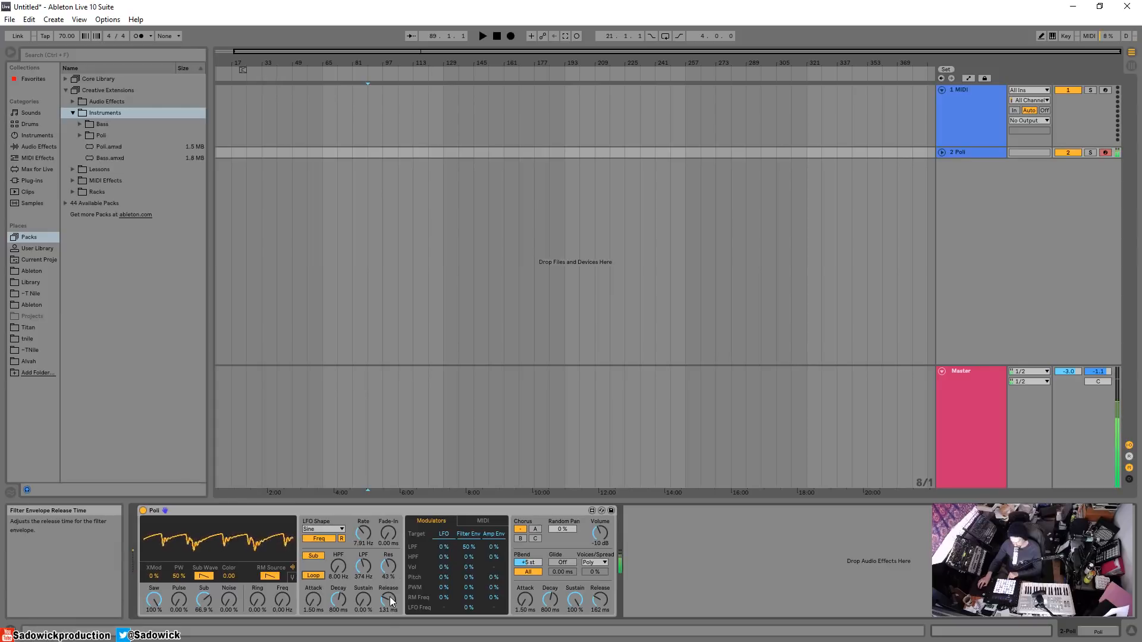
# Set the filter envelope's release to 5.39 ms and decay to 581 ms, turn off its loop and raise the low-pass cutoff to 886 Hz
pyautogui.moveTo(390, 597); pyautogui.dragTo(390, 631)
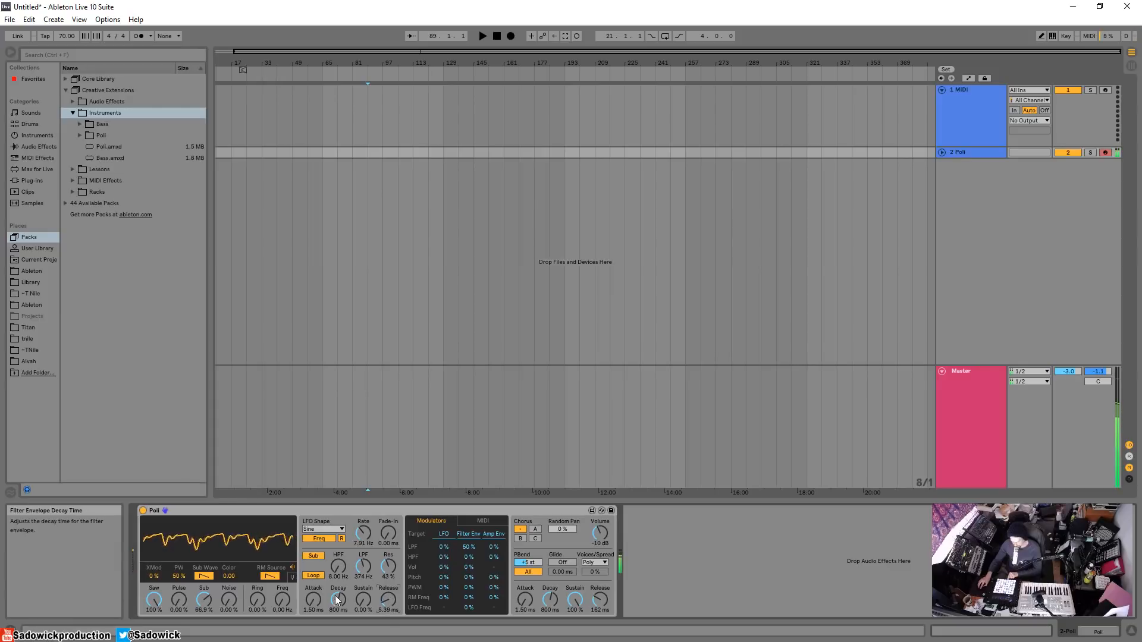
pyautogui.moveTo(338, 599)
pyautogui.mouseDown()
pyautogui.moveTo(338, 623)
pyautogui.moveTo(334, 594)
pyautogui.mouseUp()
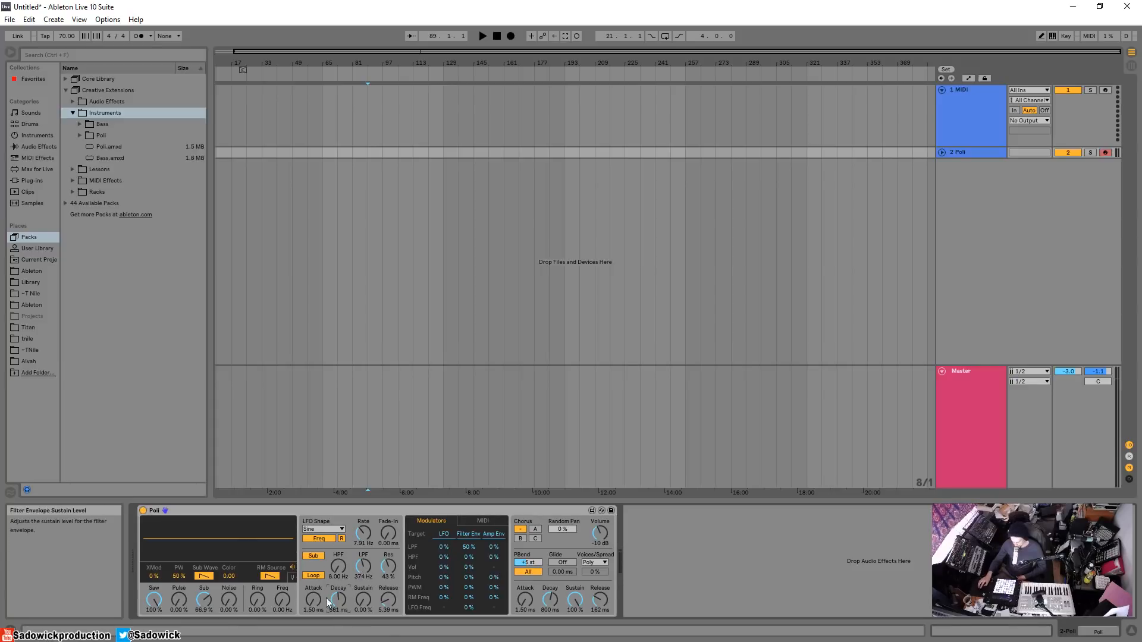
pyautogui.click(316, 576)
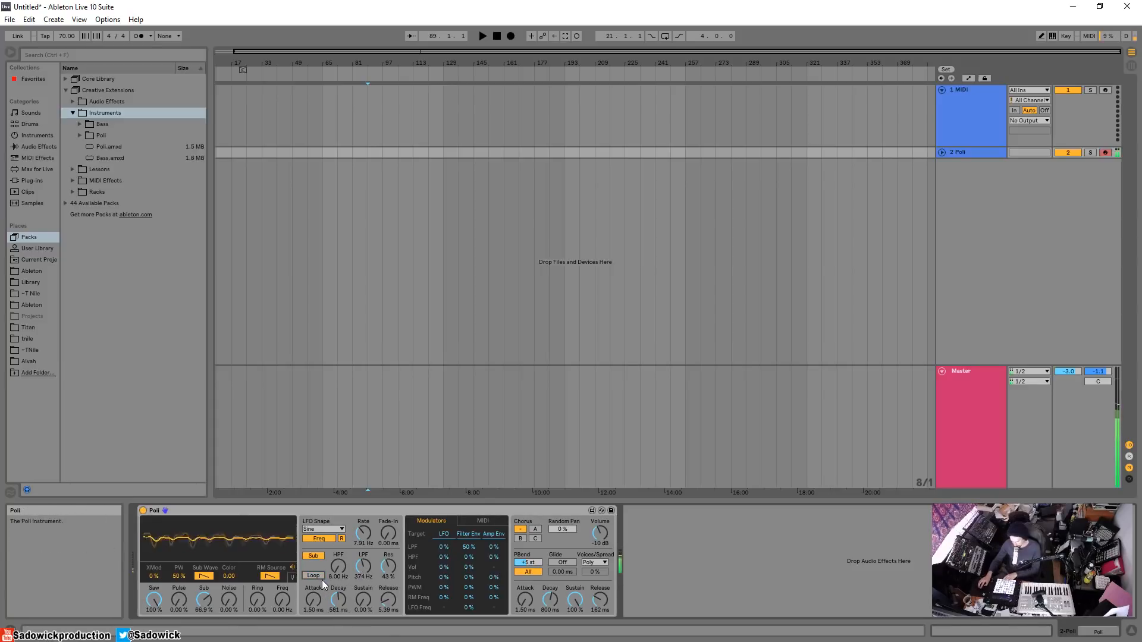
pyautogui.moveTo(364, 571); pyautogui.dragTo(364, 544)
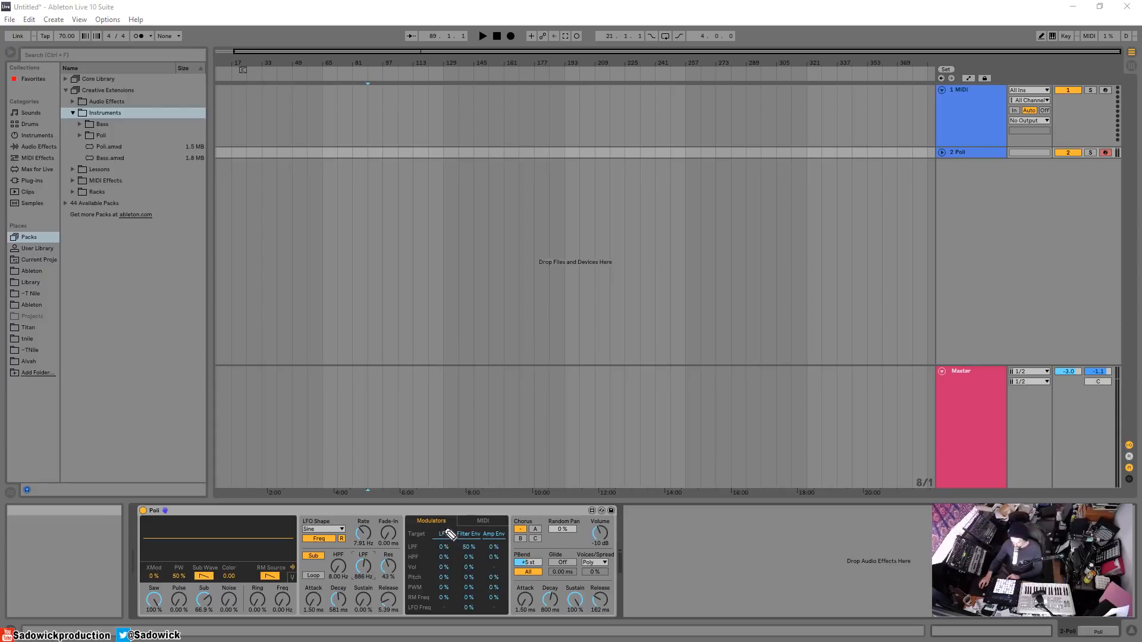
pyautogui.moveTo(444, 523)
pyautogui.mouseDown()
pyautogui.moveTo(357, 479)
pyautogui.moveTo(319, 517)
pyautogui.moveTo(330, 529)
pyautogui.moveTo(337, 515)
pyautogui.mouseUp()
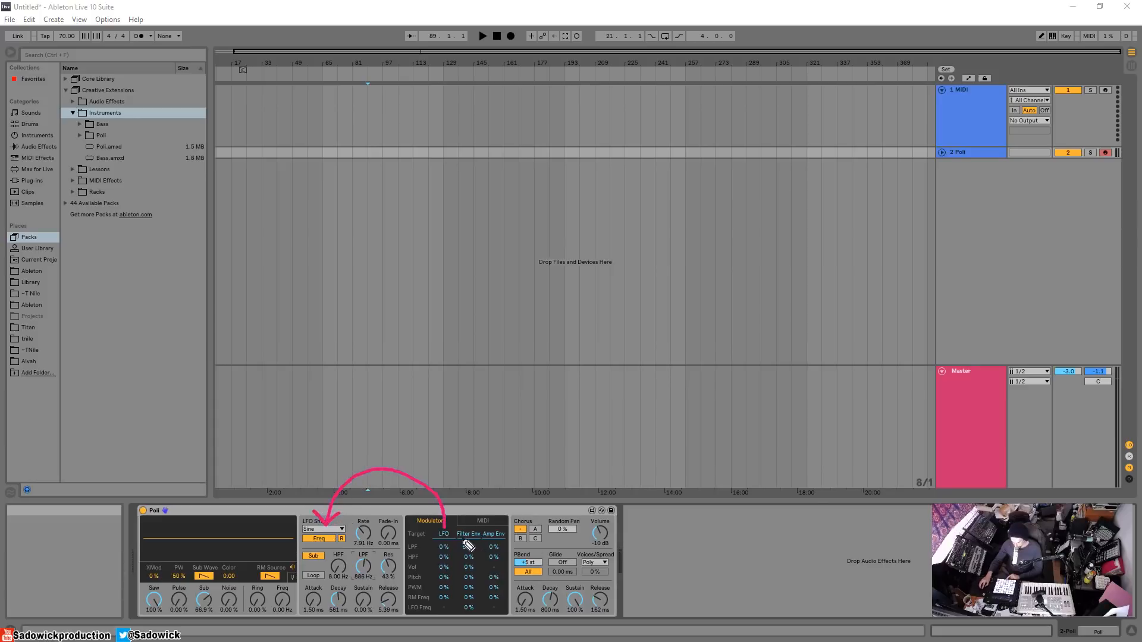
pyautogui.moveTo(464, 538)
pyautogui.mouseDown()
pyautogui.moveTo(429, 604)
pyautogui.moveTo(327, 622)
pyautogui.moveTo(316, 595)
pyautogui.moveTo(411, 613)
pyautogui.mouseUp()
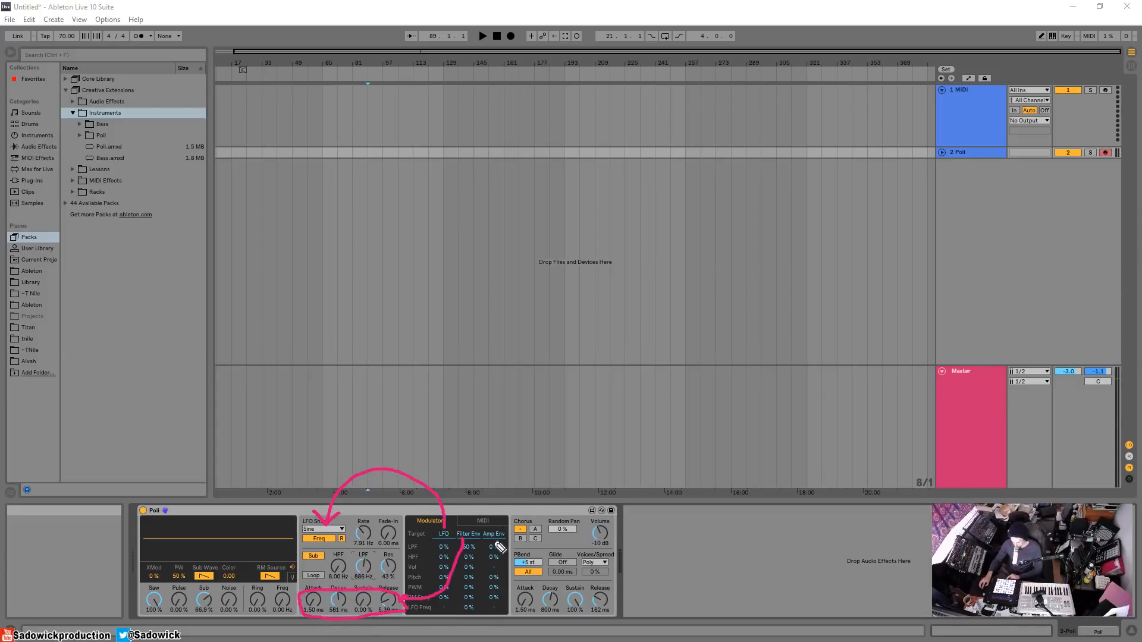
pyautogui.moveTo(497, 542)
pyautogui.mouseDown()
pyautogui.moveTo(510, 616)
pyautogui.moveTo(623, 622)
pyautogui.moveTo(523, 589)
pyautogui.mouseUp()
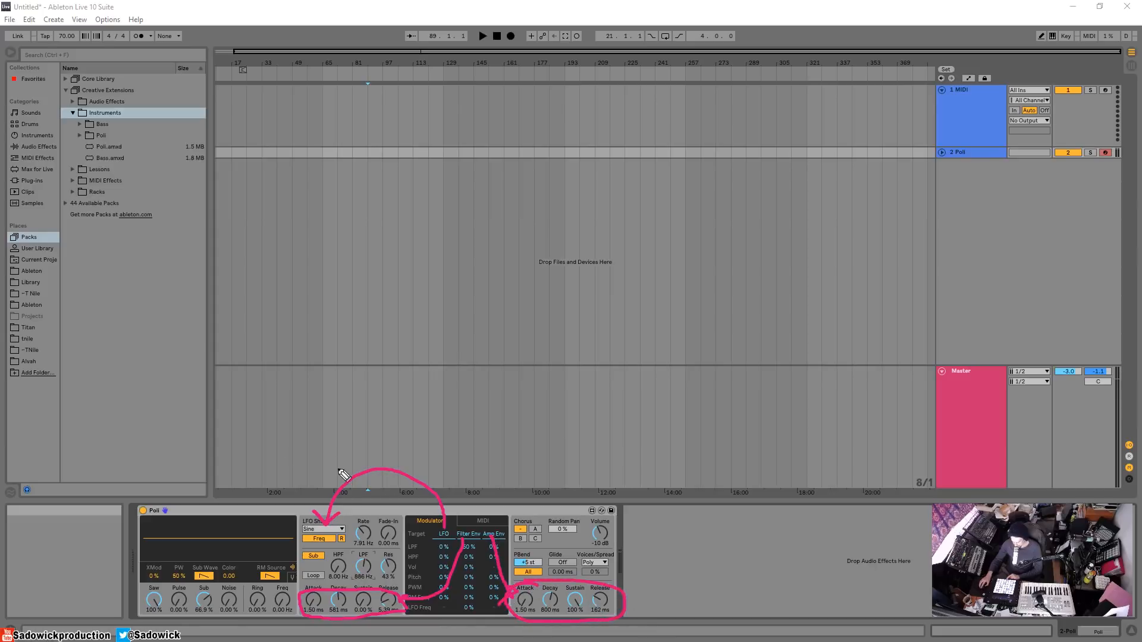
pyautogui.moveTo(360, 513)
pyautogui.mouseDown()
pyautogui.moveTo(301, 545)
pyautogui.moveTo(398, 556)
pyautogui.moveTo(356, 518)
pyautogui.mouseUp()
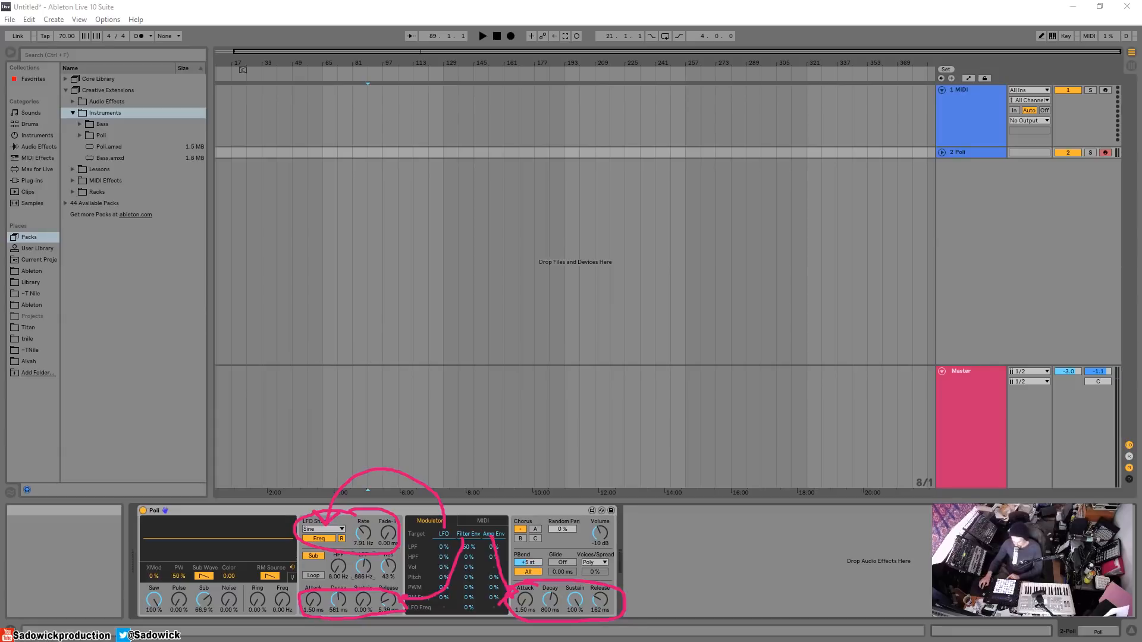
pyautogui.press('Escape')
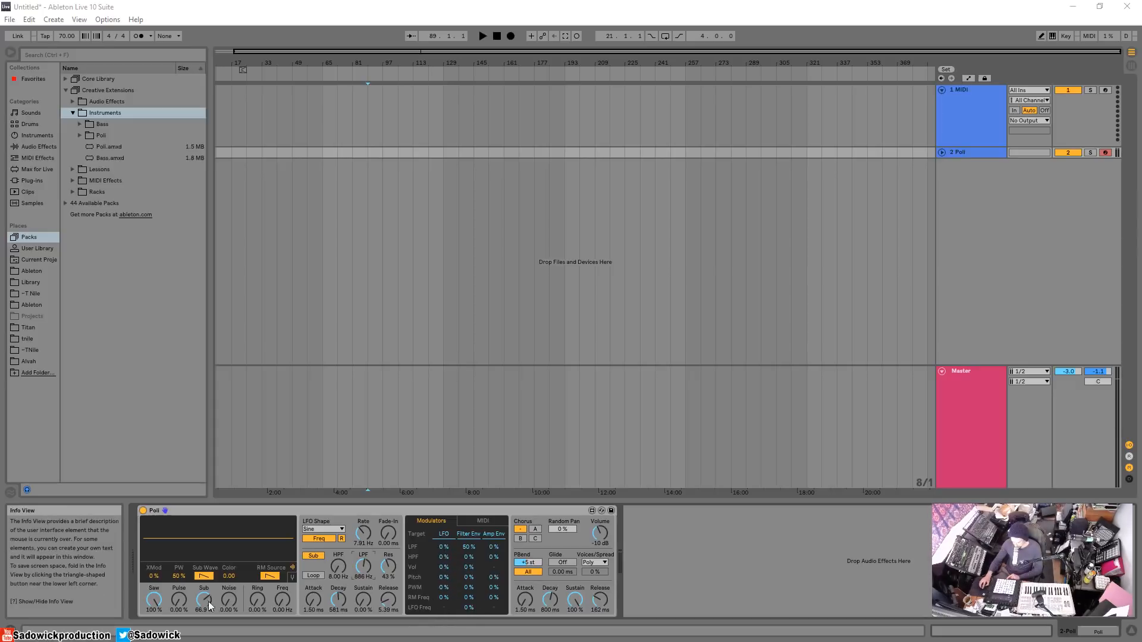
# Silence the saw and sub oscillators, raise the pulse oscillator to 57.5% and open the low-pass cutoff to 21.0 kHz
pyautogui.moveTo(207, 600); pyautogui.dragTo(207, 638)
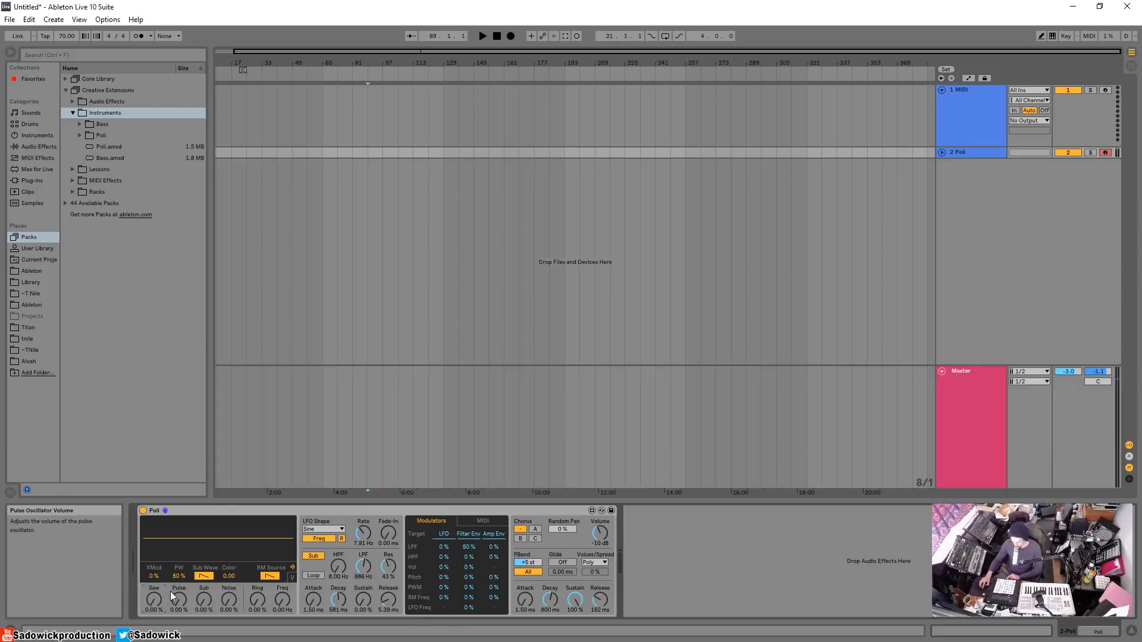
pyautogui.moveTo(181, 601); pyautogui.dragTo(181, 565)
pyautogui.moveTo(365, 571); pyautogui.dragTo(365, 536)
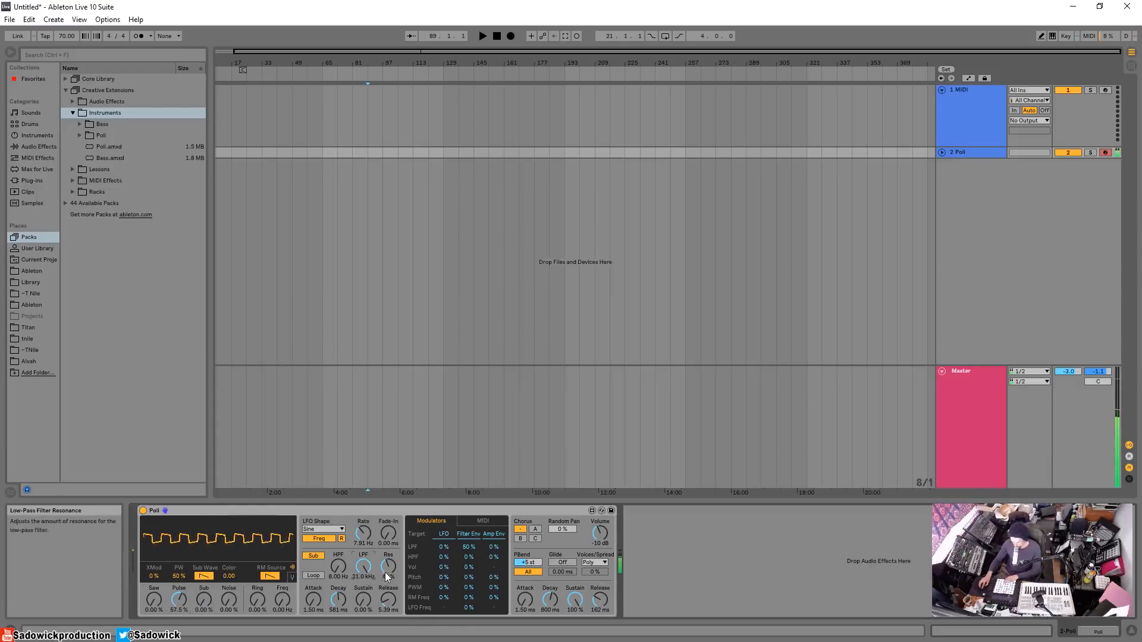
# Set the filter envelope's sustain to 100%, raise the pulse volume to 100% and reset the pulse width to 50%
pyautogui.moveTo(364, 604); pyautogui.dragTo(364, 571)
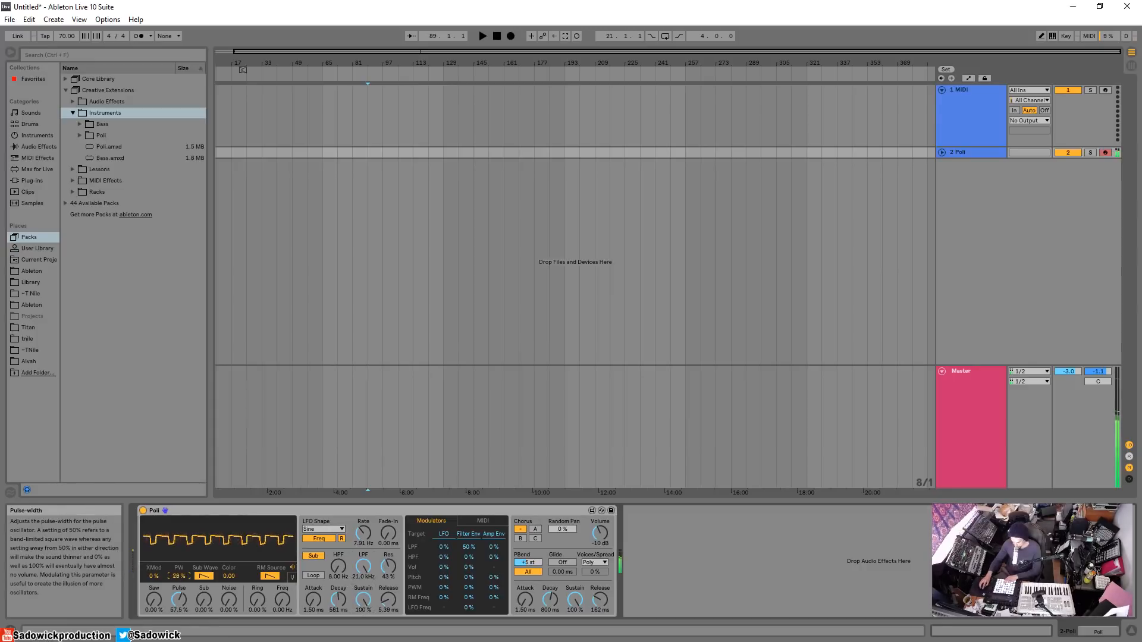
pyautogui.moveTo(184, 604); pyautogui.dragTo(180, 553)
pyautogui.doubleClick(180, 577)
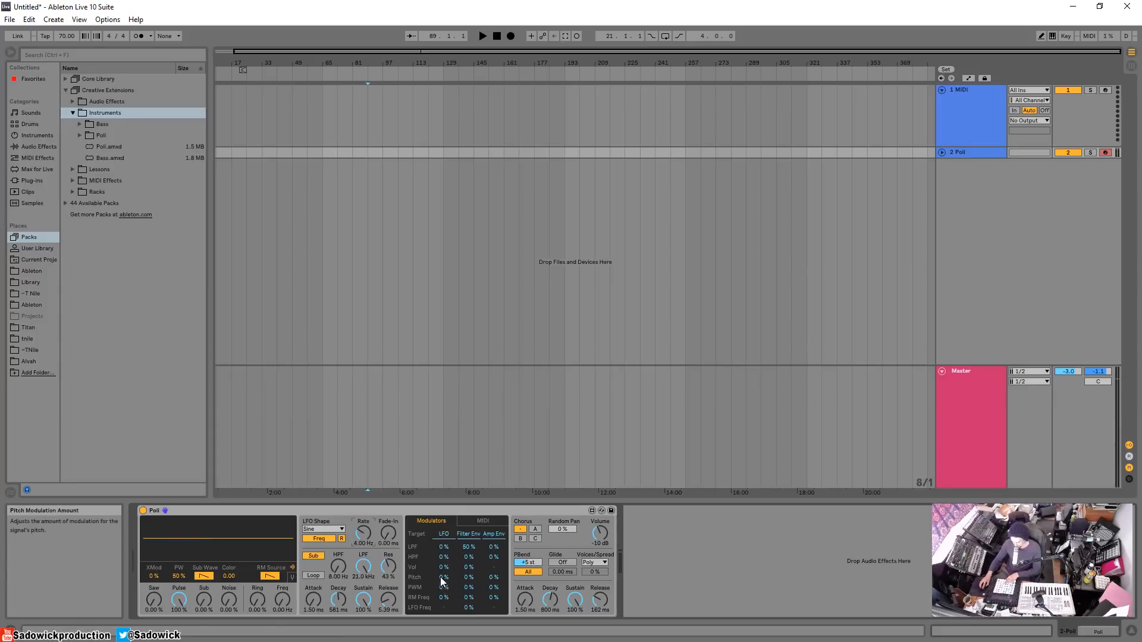
# Set the LFO modulation of the pulse width to 24% and the LFO rate to 4.39 Hz
pyautogui.moveTo(444, 588); pyautogui.dragTo(444, 573)
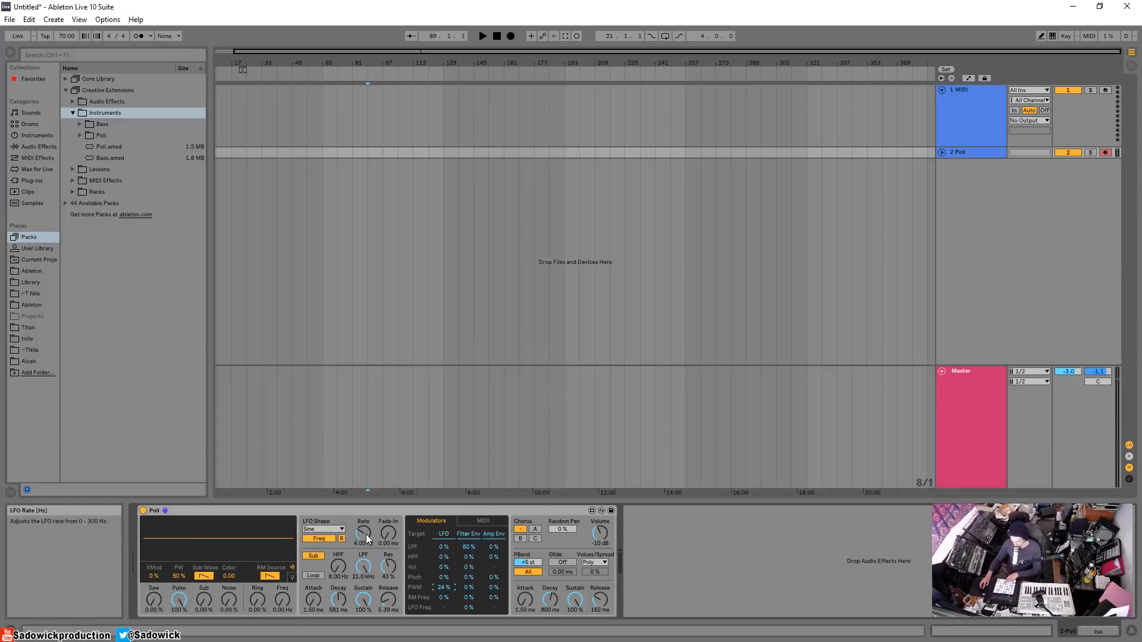
pyautogui.moveTo(365, 534)
pyautogui.mouseDown()
pyautogui.moveTo(365, 513)
pyautogui.moveTo(365, 533)
pyautogui.mouseUp()
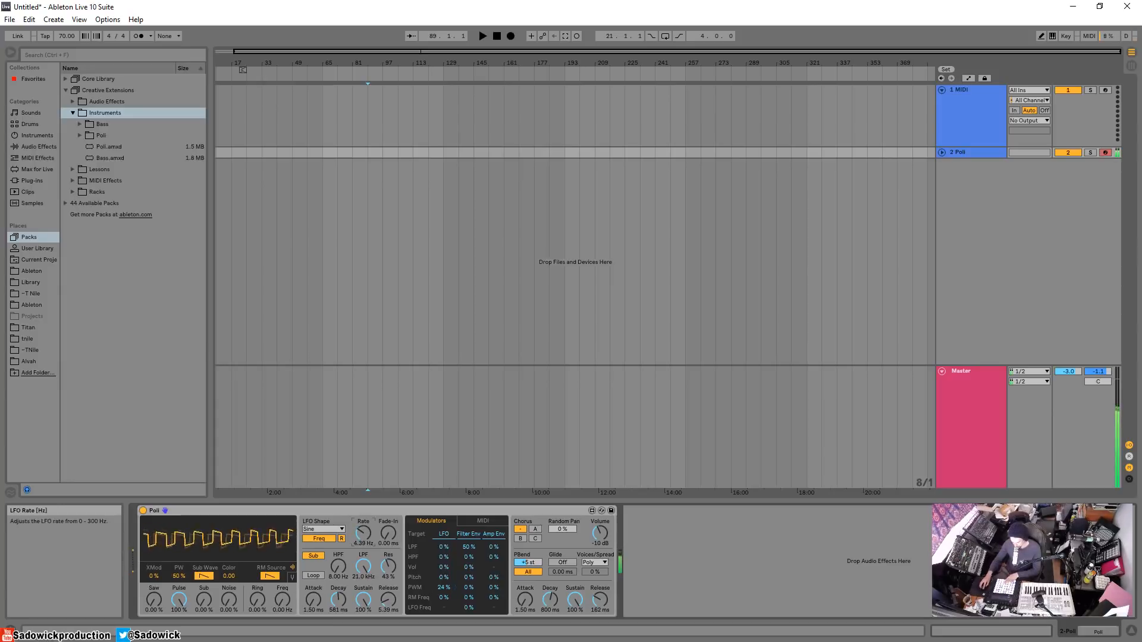
# Try the LFO phase retrigger and a 717 ms LFO fade-in, and return the fade-in to 0 ms
pyautogui.click(341, 538)
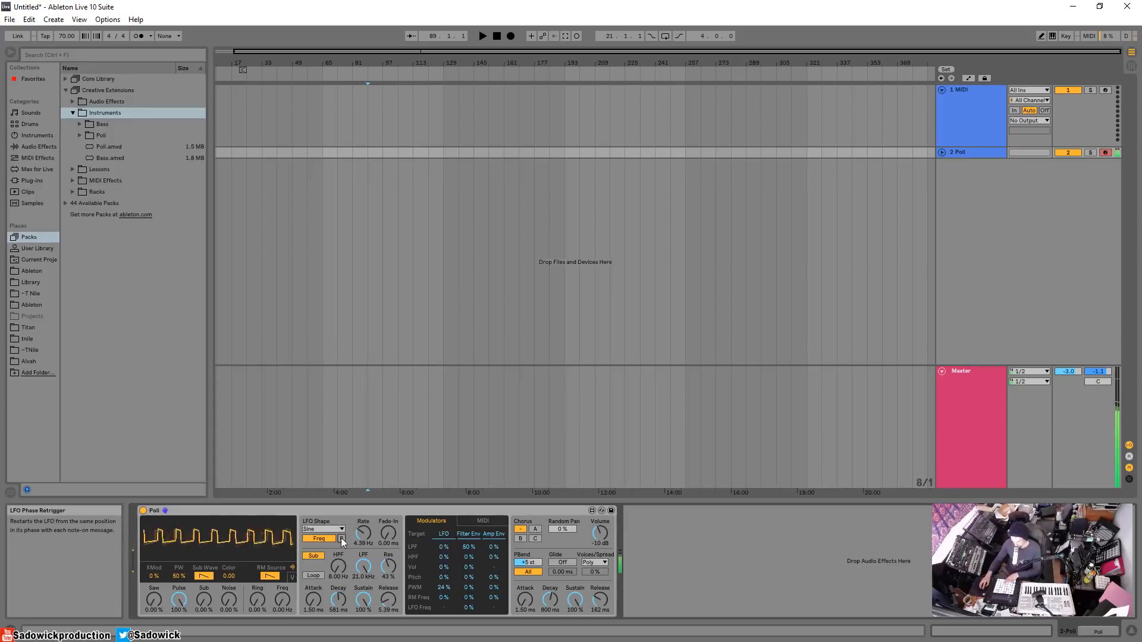
pyautogui.moveTo(390, 535); pyautogui.dragTo(390, 518)
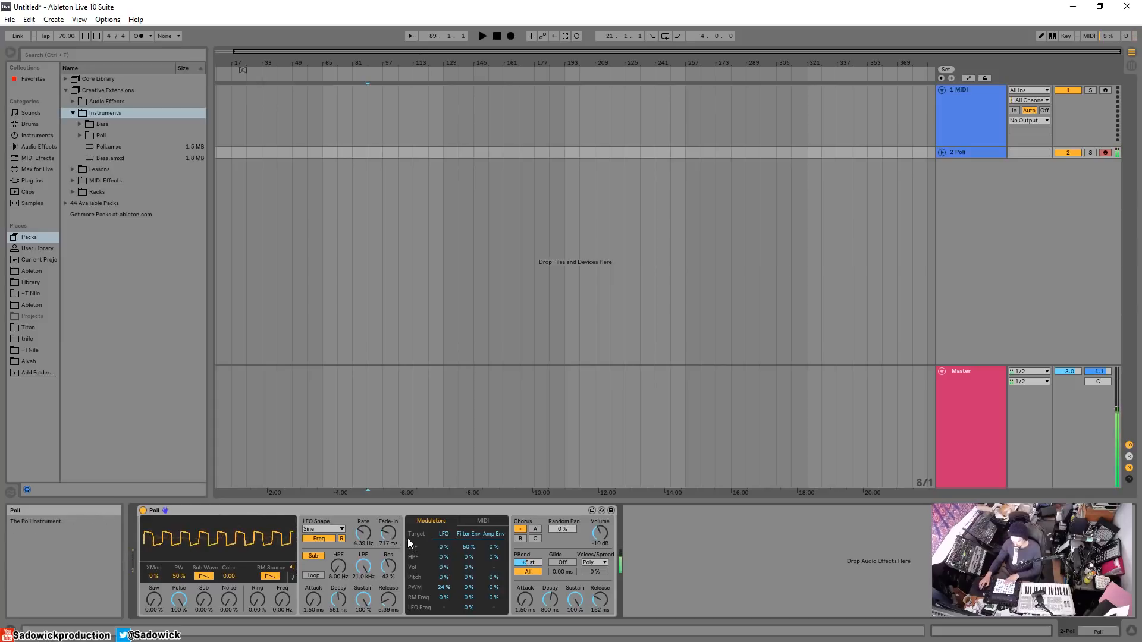
pyautogui.moveTo(389, 533); pyautogui.dragTo(389, 565)
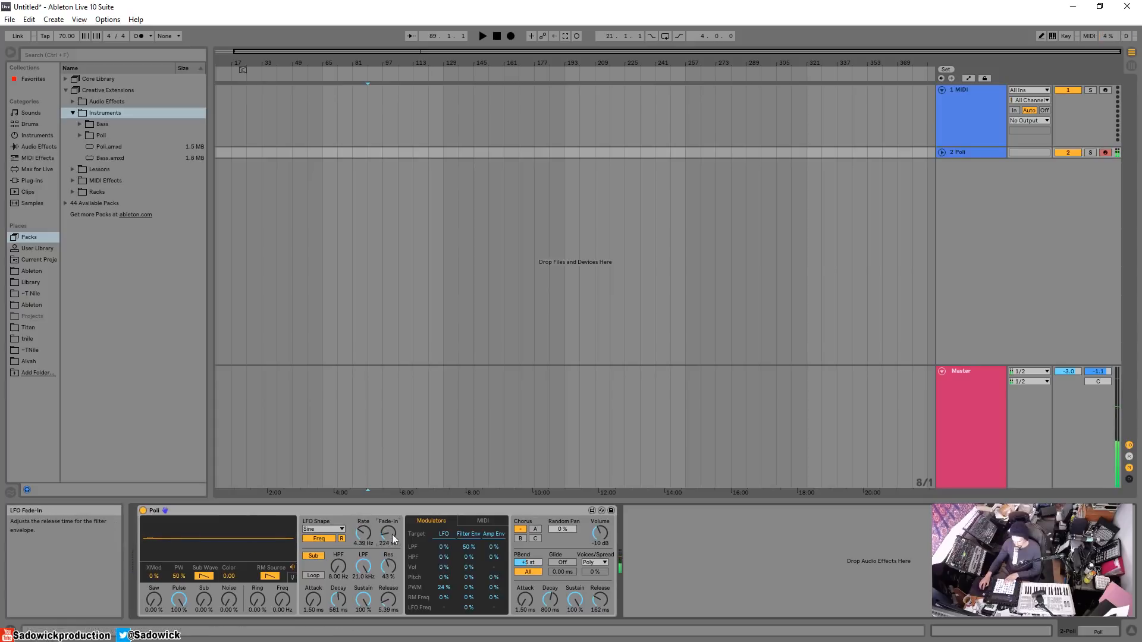
# Try the Up shape for the LFO at a rate of 2.17 Hz and change the shape to S&H
pyautogui.click(323, 529)
pyautogui.click(320, 549)
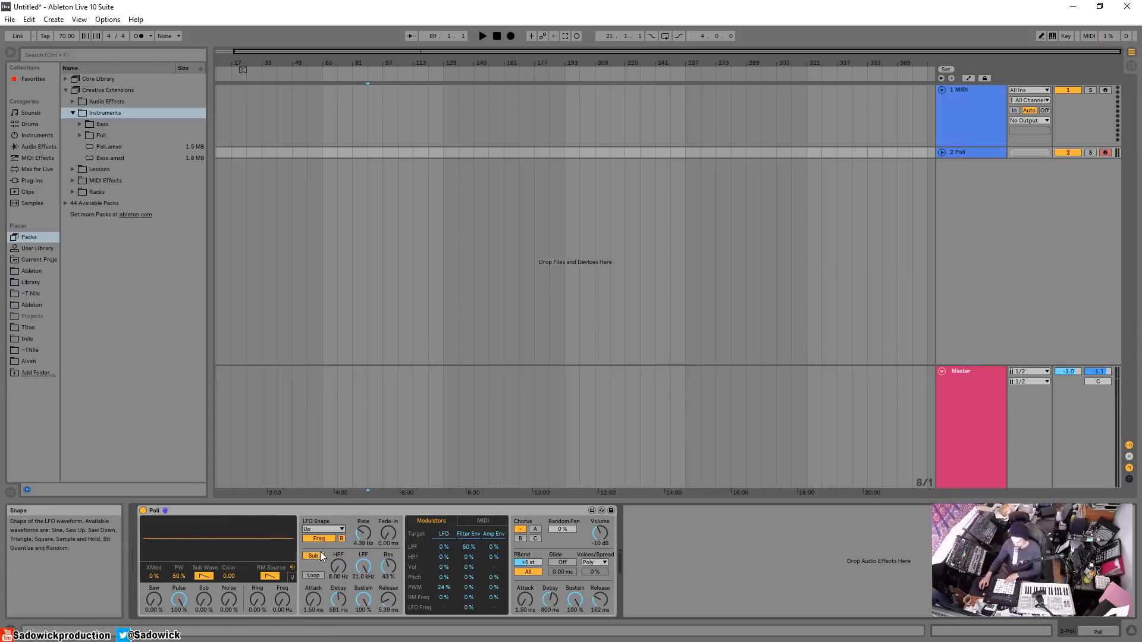
pyautogui.moveTo(360, 535); pyautogui.dragTo(360, 559)
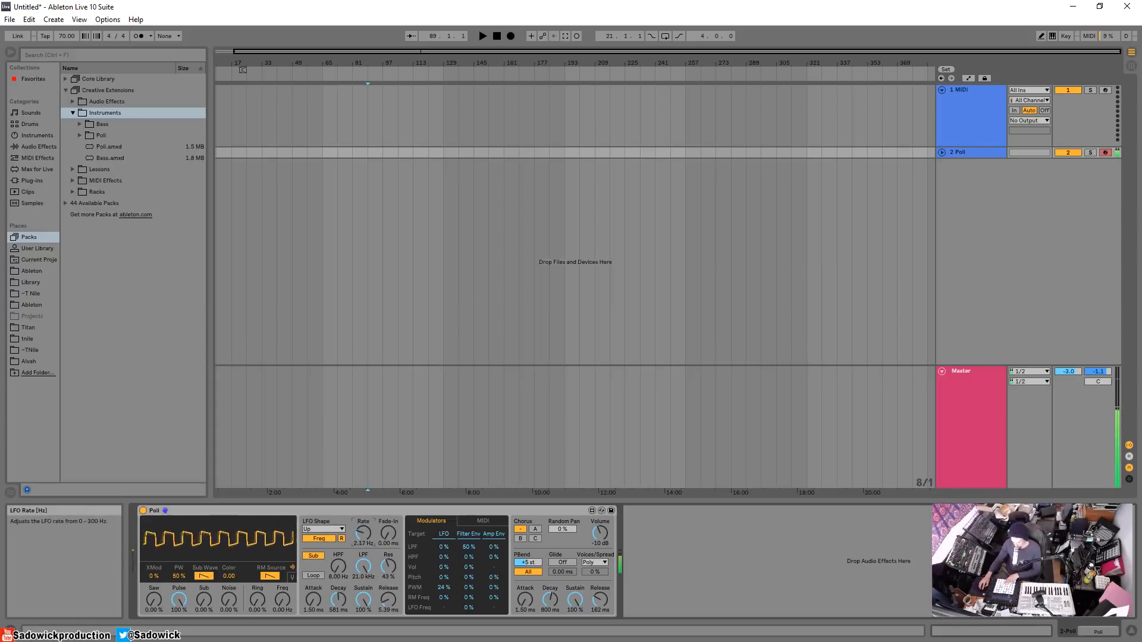
pyautogui.click(330, 530)
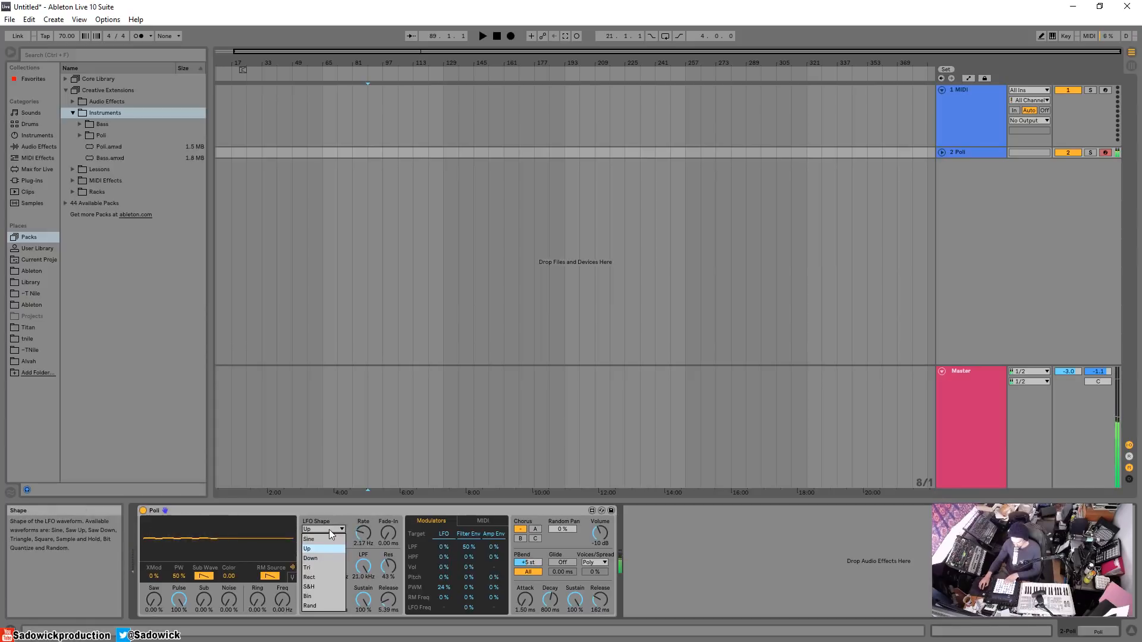
pyautogui.click(321, 587)
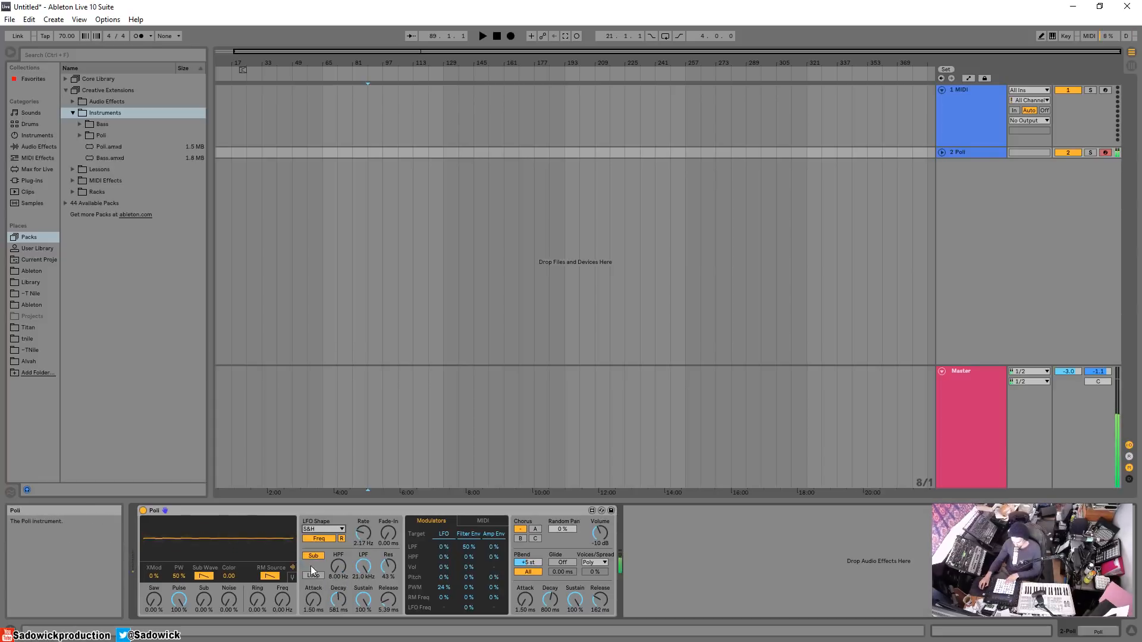
# Set the pulse volume and the LFO pulse-width modulation to 0%, and raise the saw oscillator to 100%
pyautogui.click(171, 602)
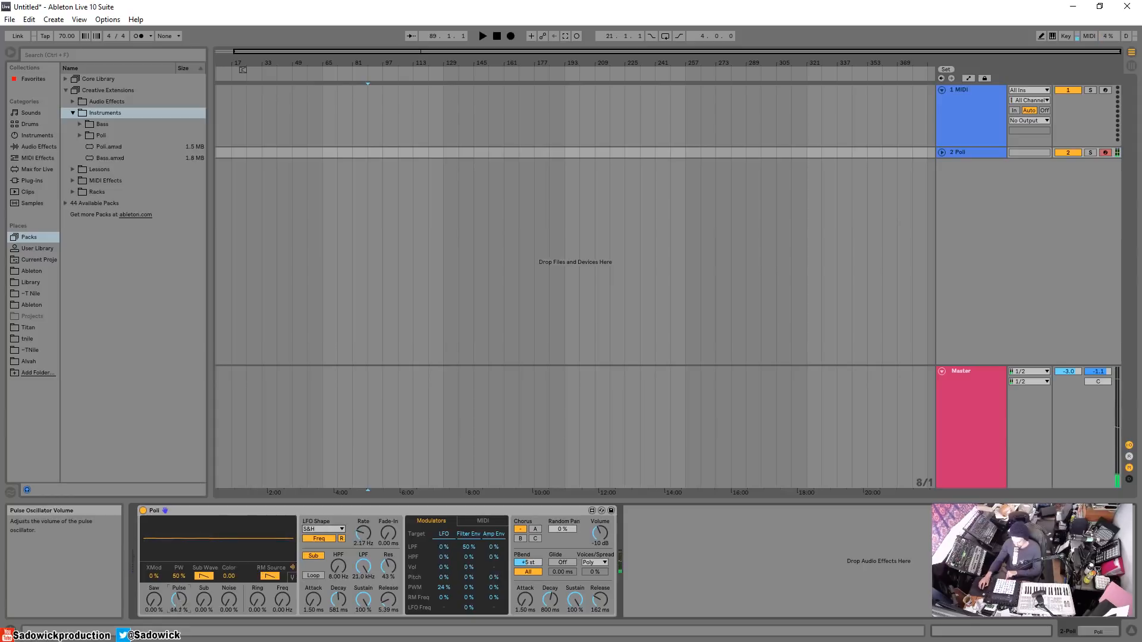
pyautogui.moveTo(449, 587); pyautogui.dragTo(449, 601)
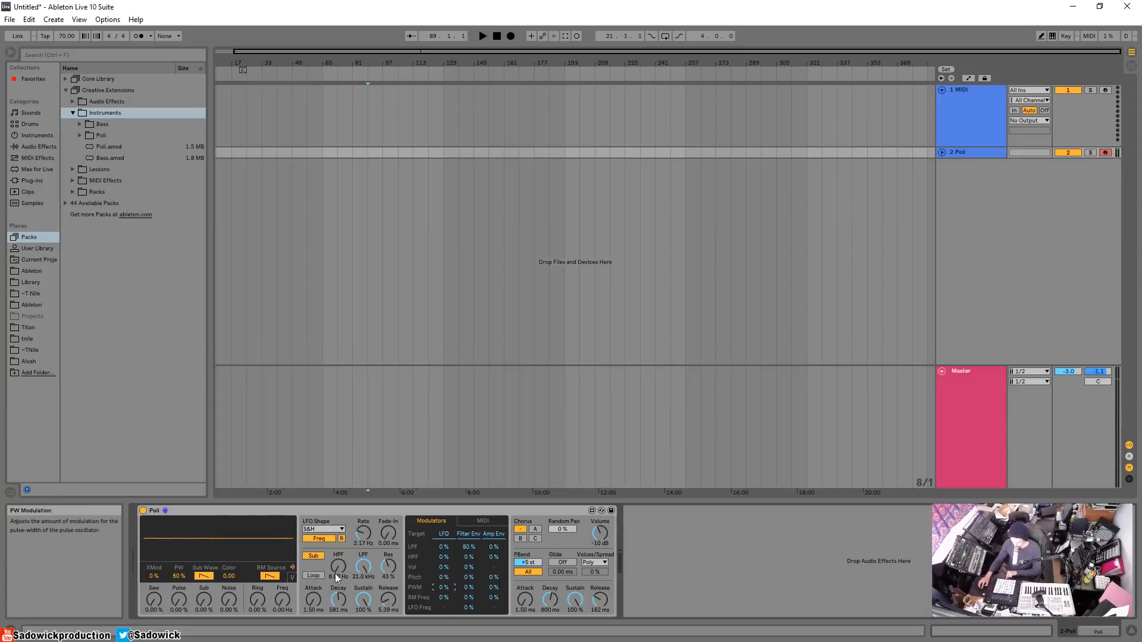
pyautogui.moveTo(156, 601); pyautogui.dragTo(155, 565)
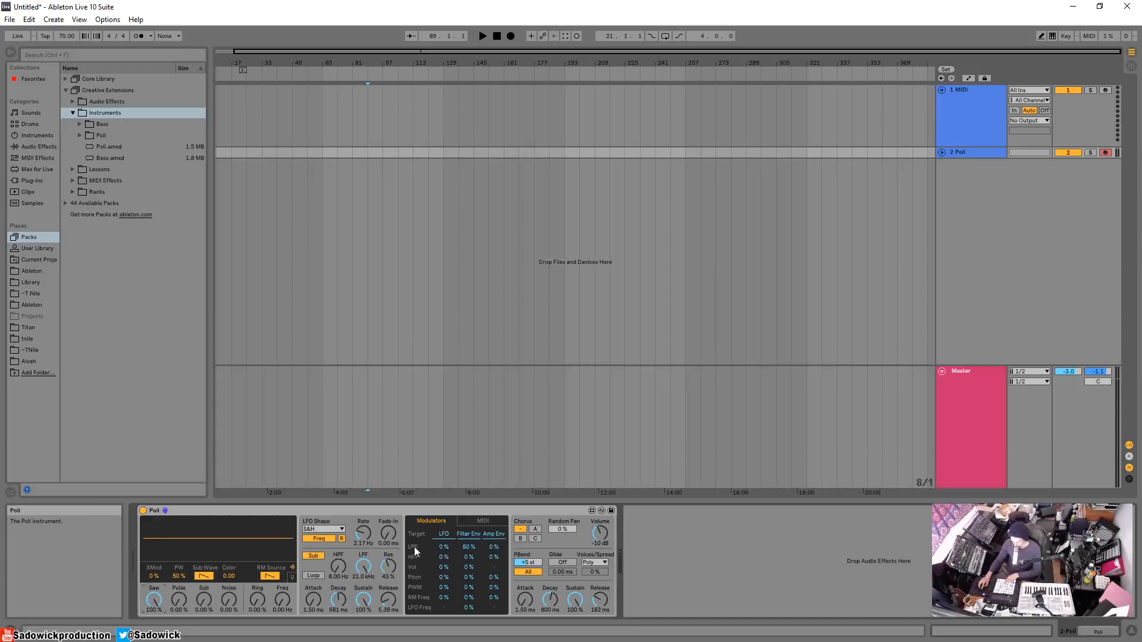
# Set the low-pass cutoff to 474 Hz and its LFO modulation depth to 78%
pyautogui.moveTo(443, 547); pyautogui.dragTo(443, 481)
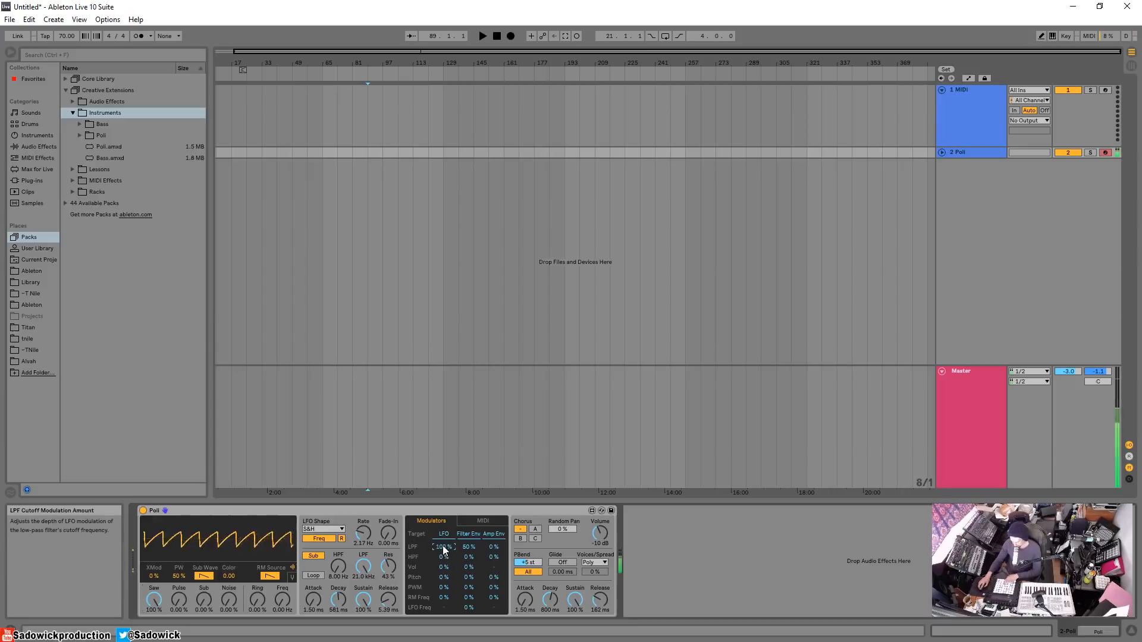
pyautogui.moveTo(364, 566); pyautogui.dragTo(362, 523)
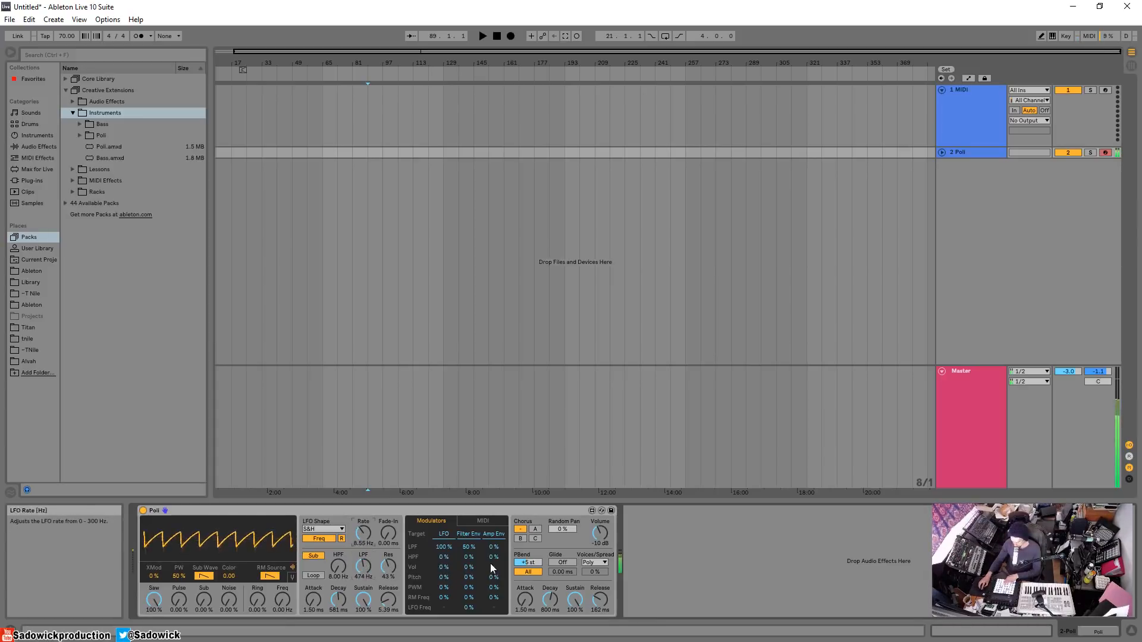
pyautogui.moveTo(445, 547); pyautogui.dragTo(445, 561)
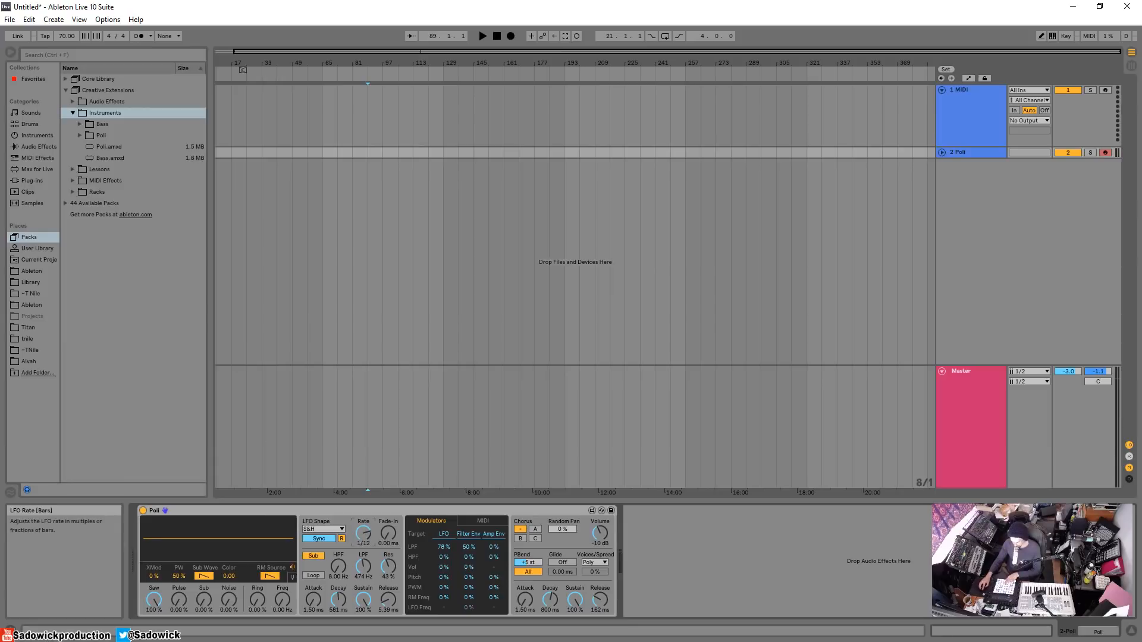
# Set the synced LFO rate to 1/32, its low-pass modulation to 33%, the low-pass cutoff to 103 Hz and the resonance to 39%
pyautogui.moveTo(362, 540); pyautogui.dragTo(355, 542)
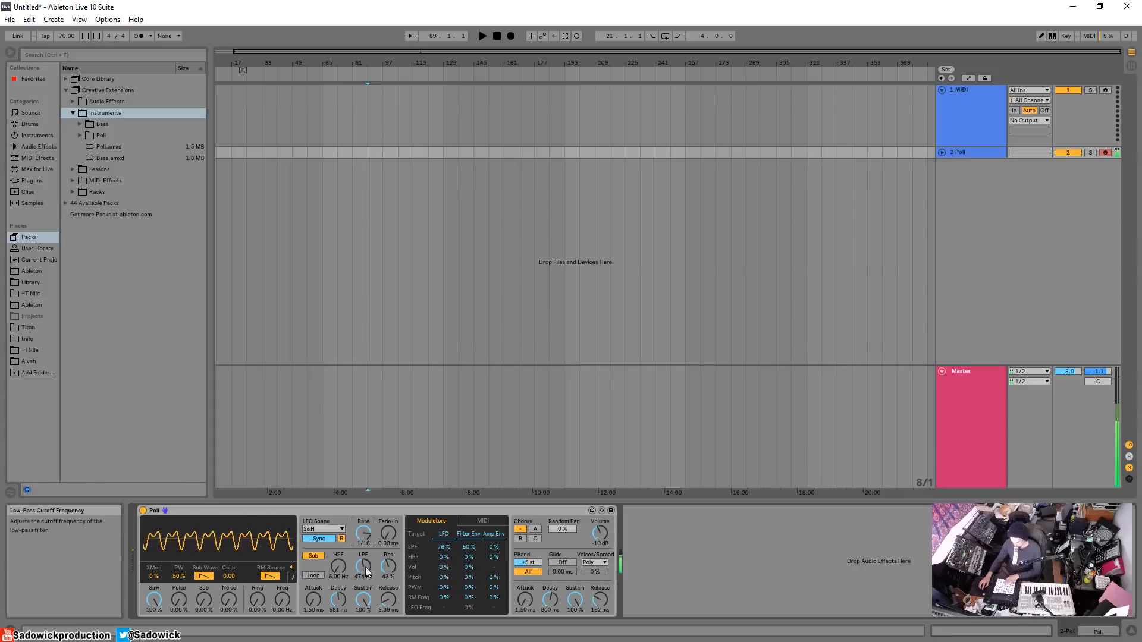
pyautogui.moveTo(364, 565); pyautogui.dragTo(363, 571)
pyautogui.moveTo(442, 548); pyautogui.dragTo(364, 574)
pyautogui.moveTo(442, 553); pyautogui.dragTo(443, 568)
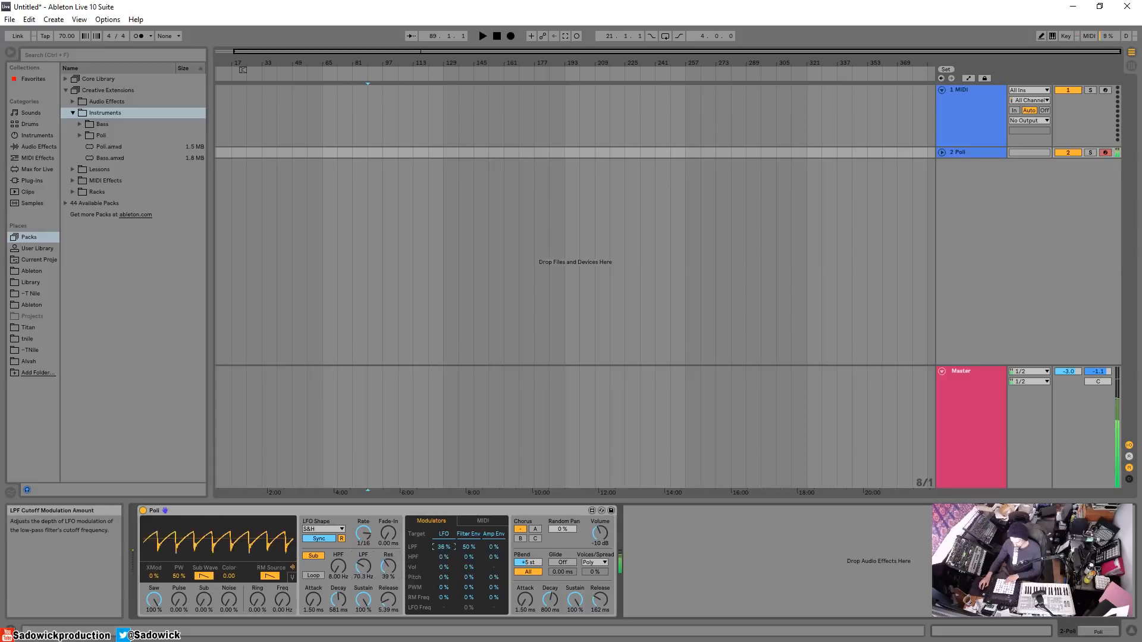
pyautogui.moveTo(363, 566); pyautogui.dragTo(363, 526)
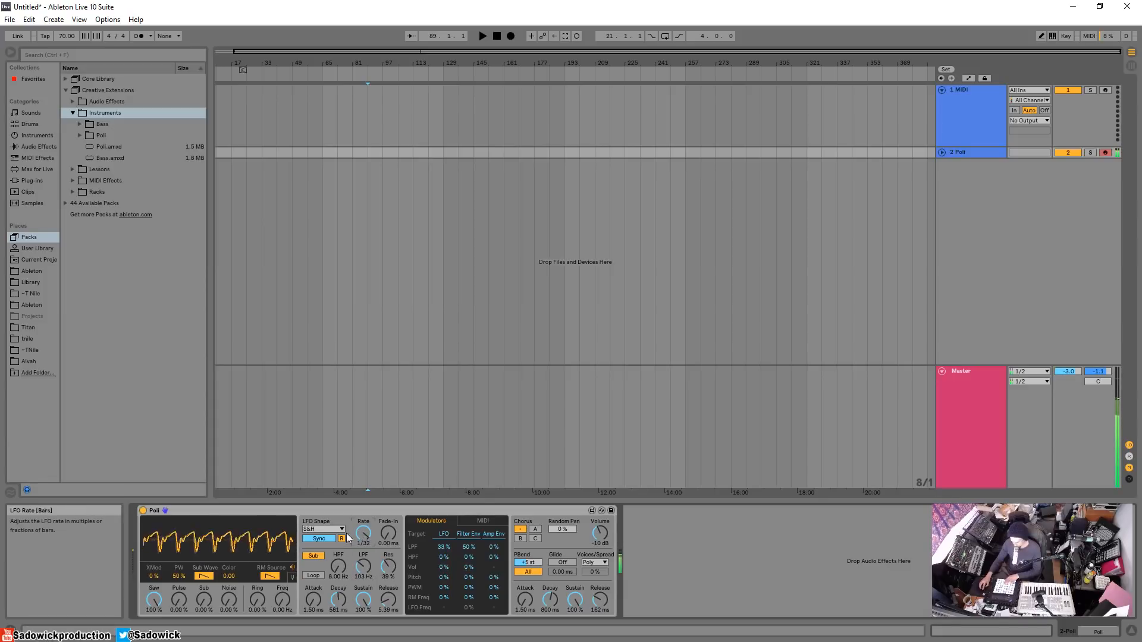
# Change the LFO shape to Rect and its synced rate to 1/8
pyautogui.click(323, 529)
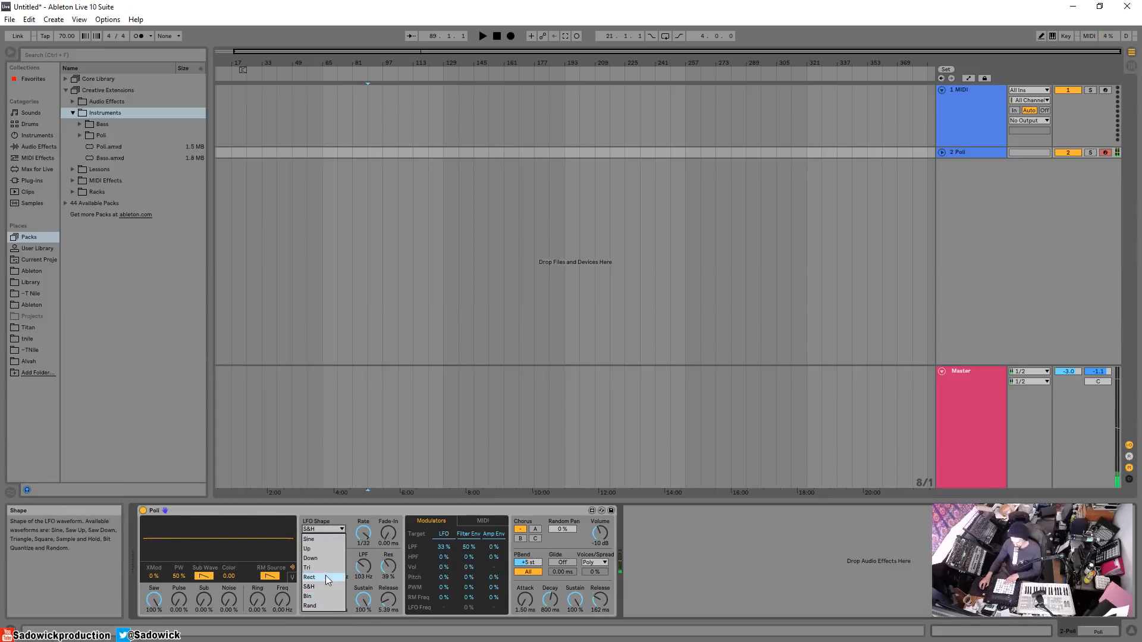
pyautogui.click(325, 577)
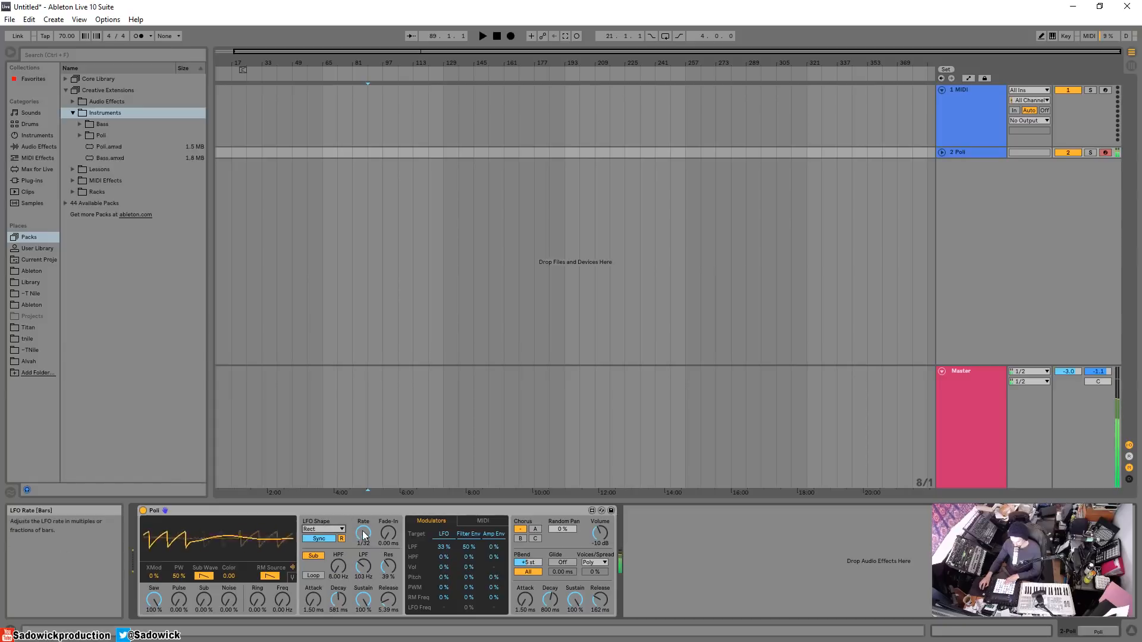
pyautogui.moveTo(362, 531); pyautogui.dragTo(362, 538)
# Change the LFO shape to Sine and its synced rate to 1/4
pyautogui.click(332, 529)
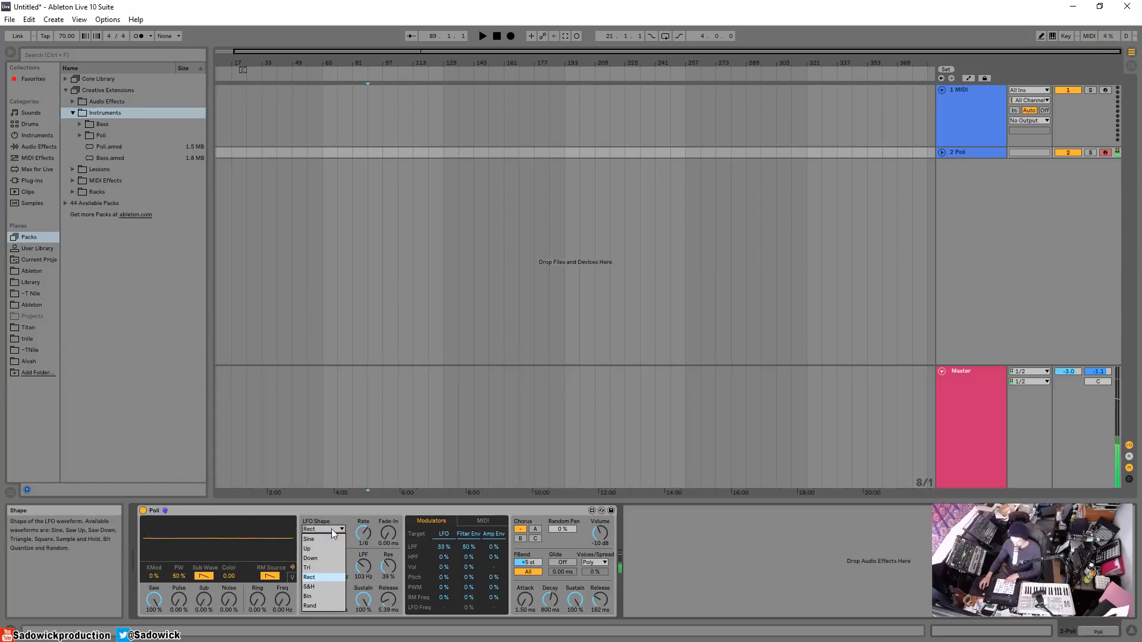
pyautogui.click(321, 540)
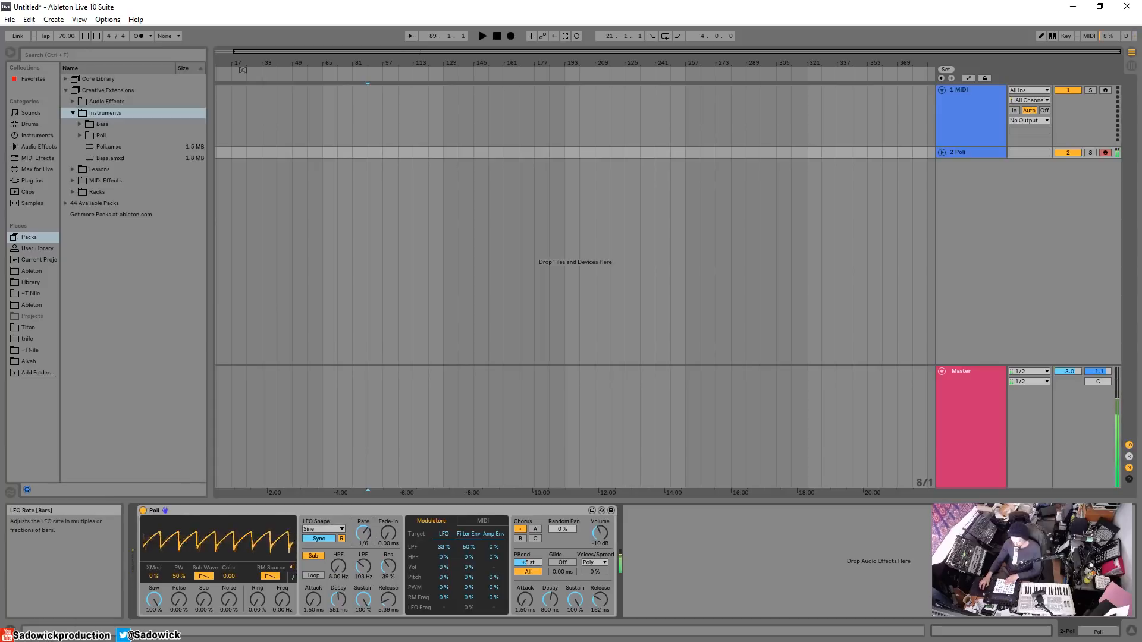
pyautogui.moveTo(369, 531)
pyautogui.mouseDown()
pyautogui.moveTo(369, 501)
pyautogui.moveTo(368, 531)
pyautogui.mouseUp()
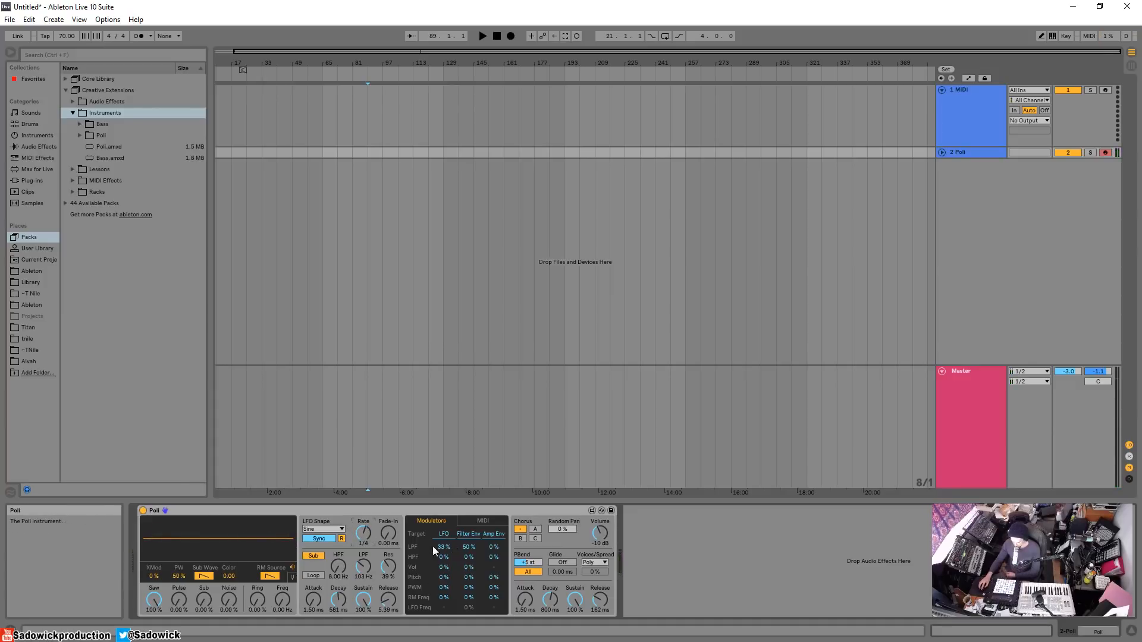
# Set the LFO pitch modulation to 33% and switch the LFO to a free-running rate of 3.60 Hz
pyautogui.moveTo(444, 577); pyautogui.dragTo(444, 580)
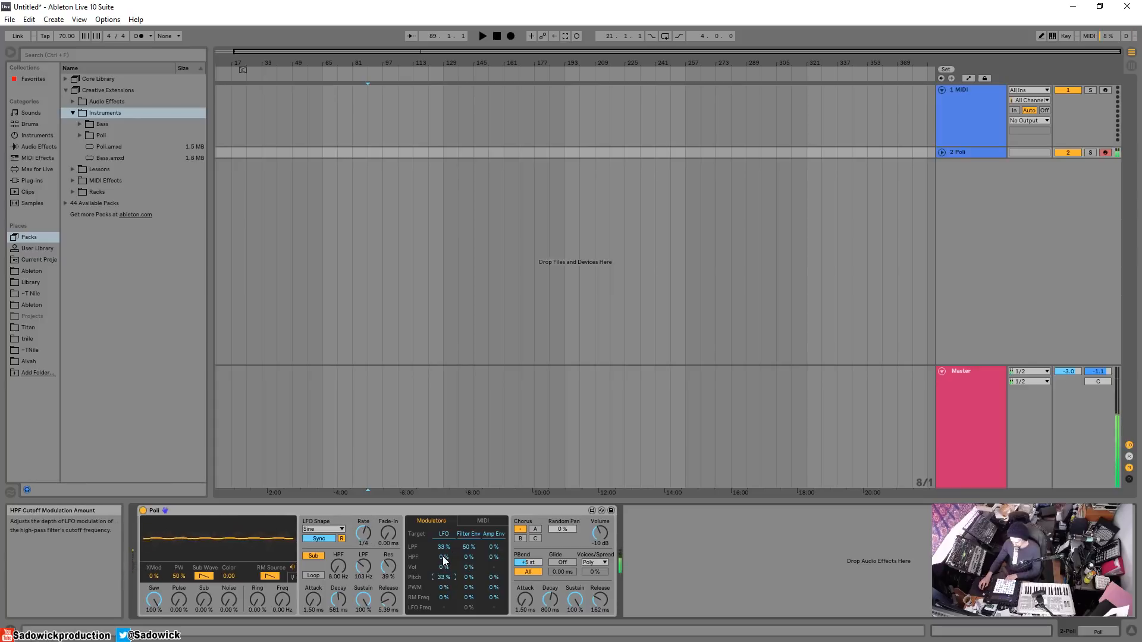
pyautogui.click(319, 538)
pyautogui.moveTo(363, 533); pyautogui.dragTo(364, 566)
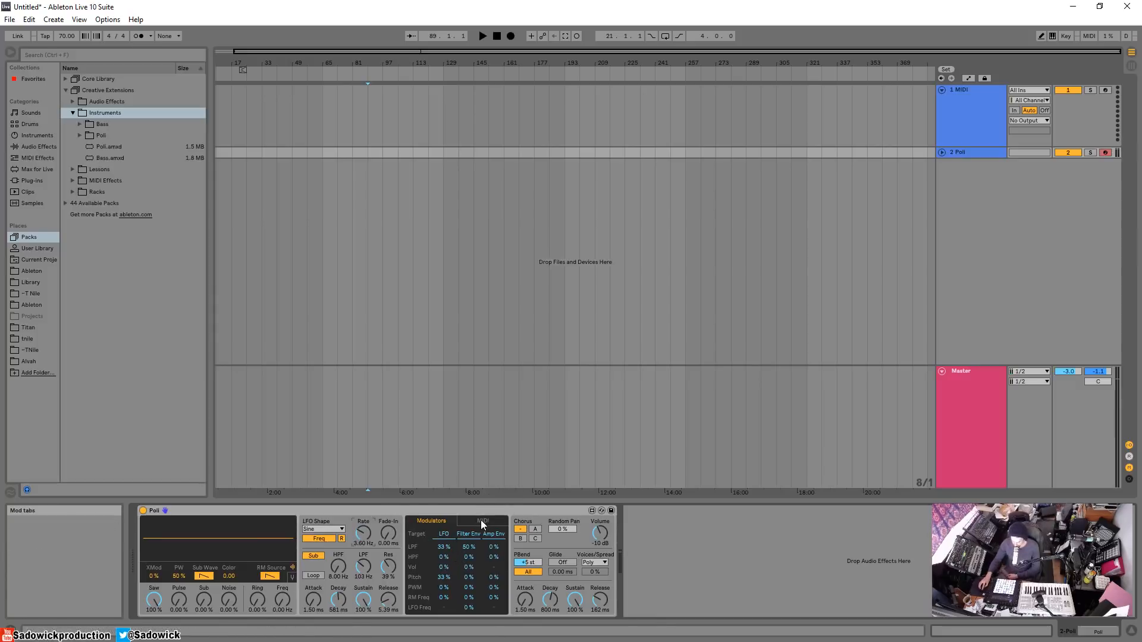
# Reset the LFO modulation of the low-pass cutoff and the pitch to 0%
pyautogui.doubleClick(441, 547)
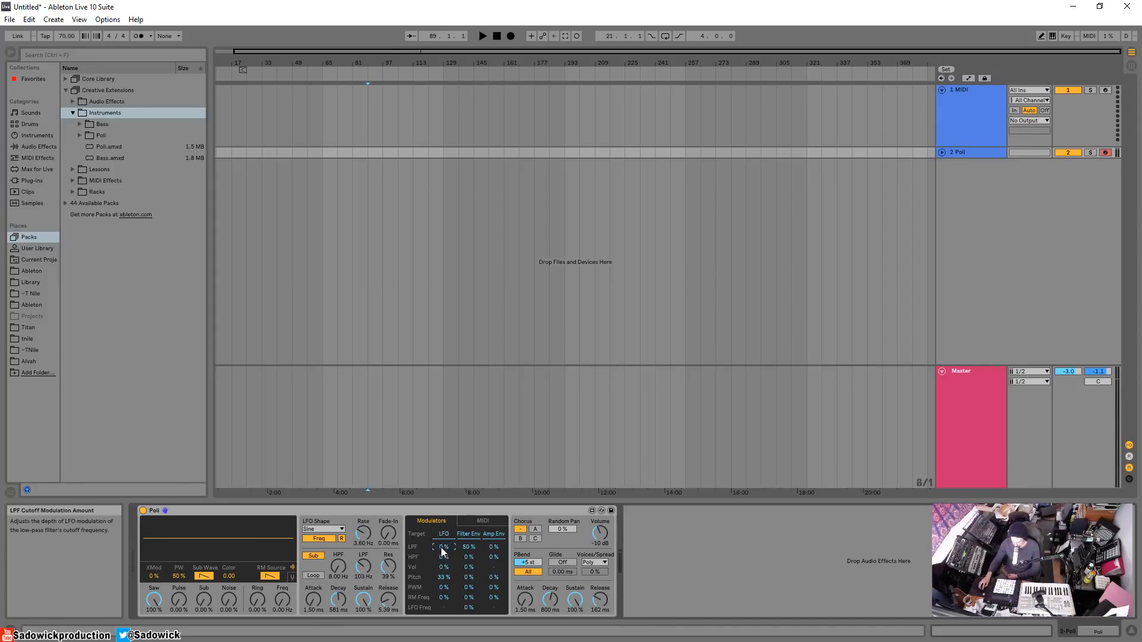
pyautogui.doubleClick(441, 577)
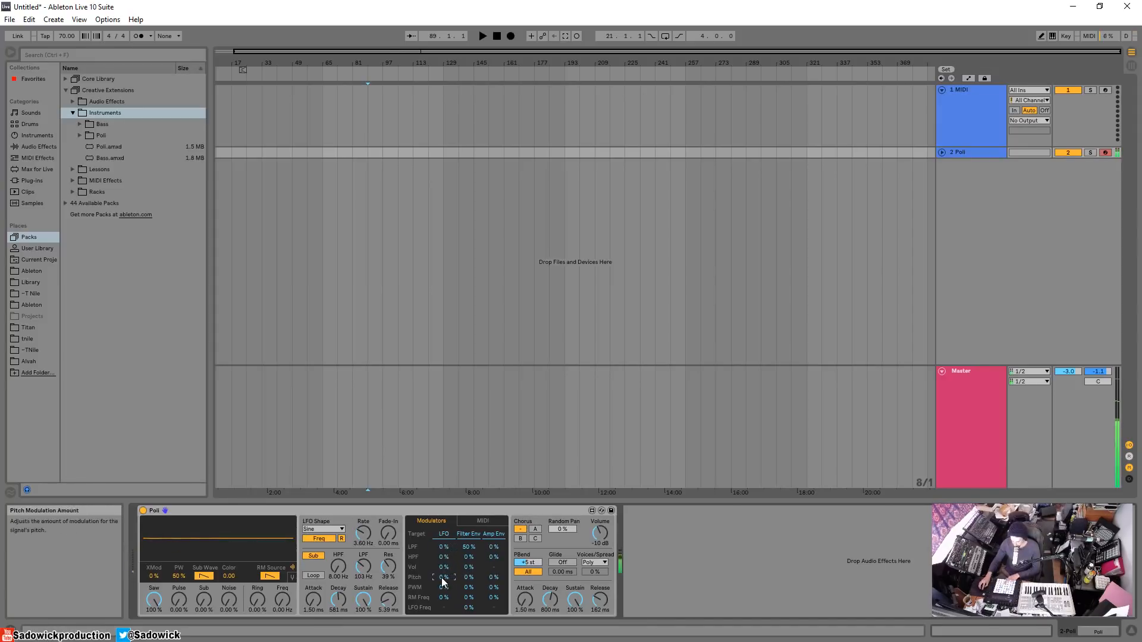
# Show the MIDI modulation targets, and set the low-pass cutoff to 7.75 kHz and the resonance to 22%
pyautogui.click(484, 520)
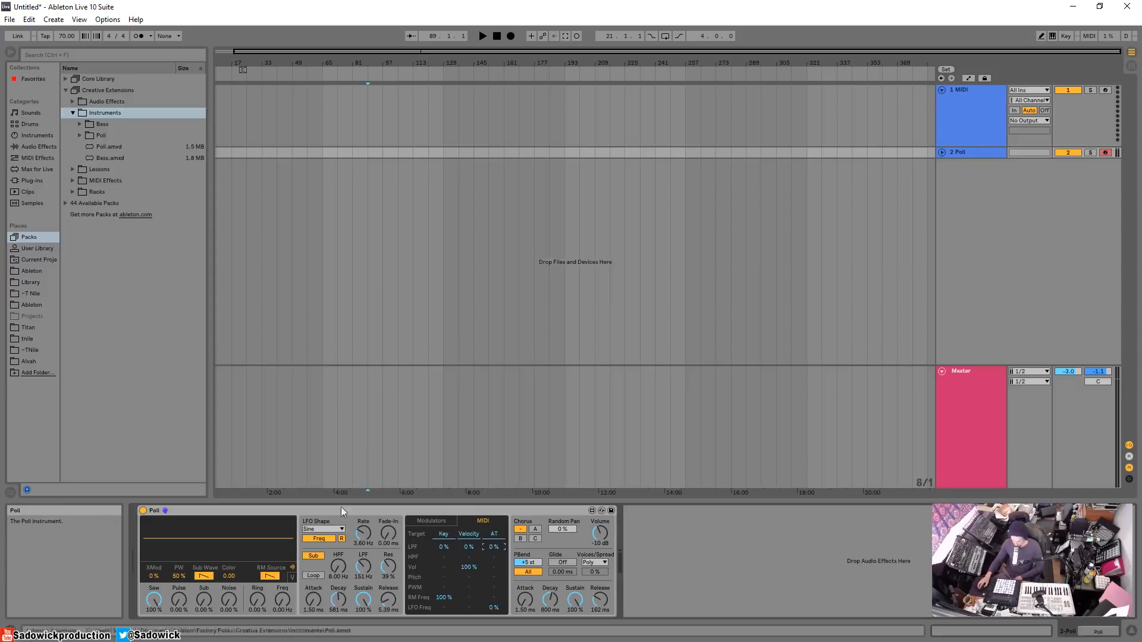
pyautogui.moveTo(388, 567); pyautogui.dragTo(363, 512)
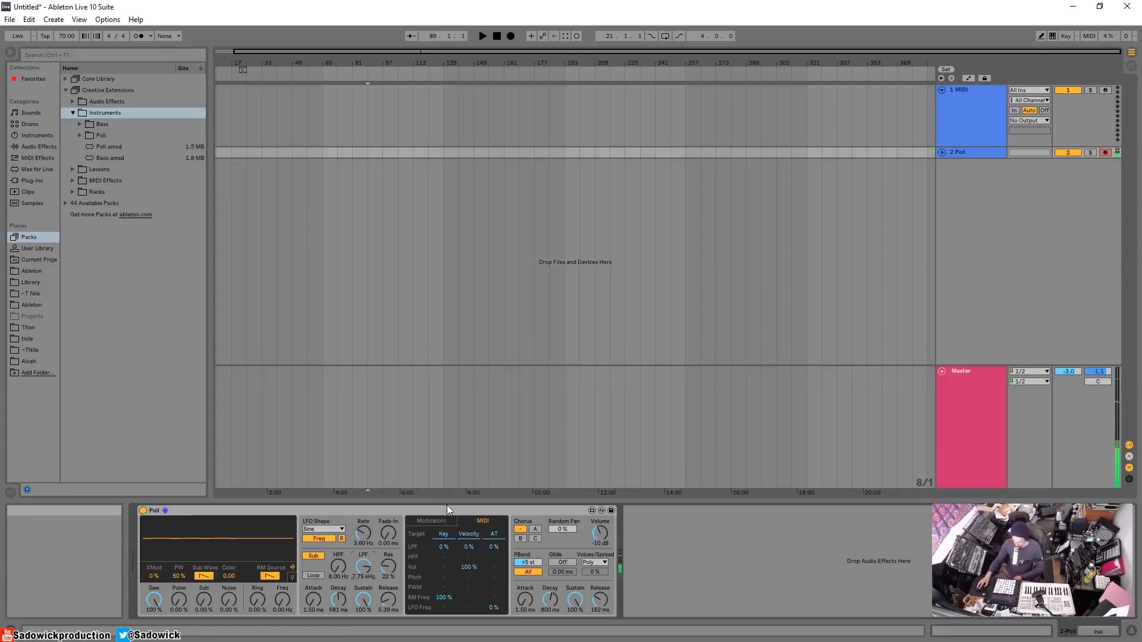
# Return to the LFO and envelope modulation targets and try chorus types A, B and C
pyautogui.click(445, 521)
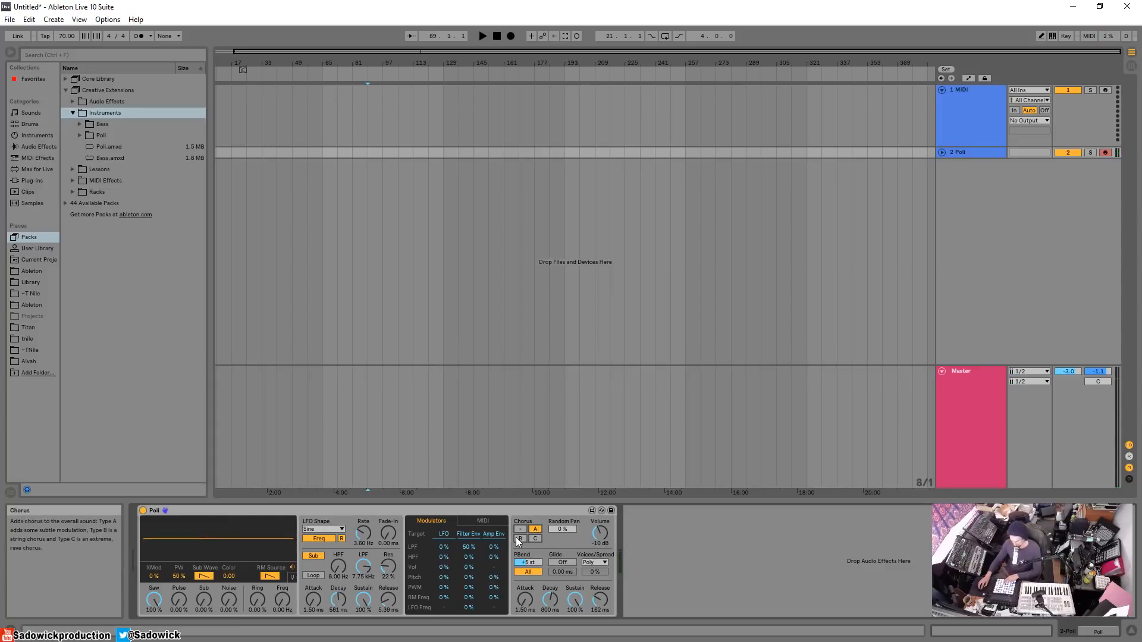
pyautogui.click(519, 539)
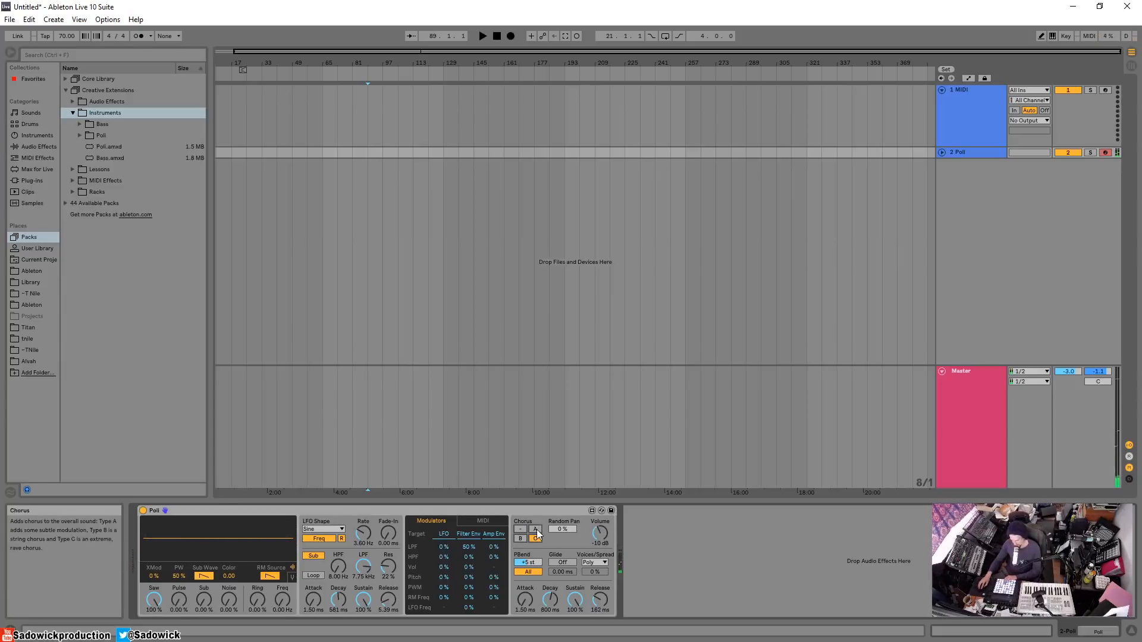
# Try chorus type A with a 74% random pan, and reset the random pan to 0% with the chorus off
pyautogui.click(535, 530)
pyautogui.moveTo(561, 528); pyautogui.dragTo(562, 478)
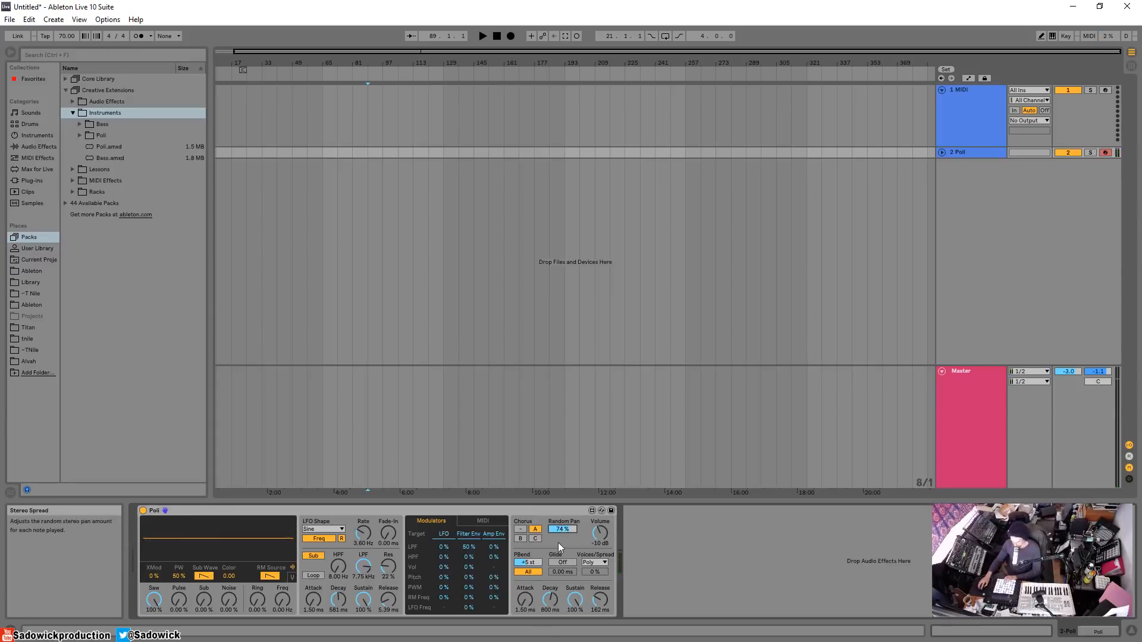
pyautogui.moveTo(566, 527); pyautogui.dragTo(567, 574)
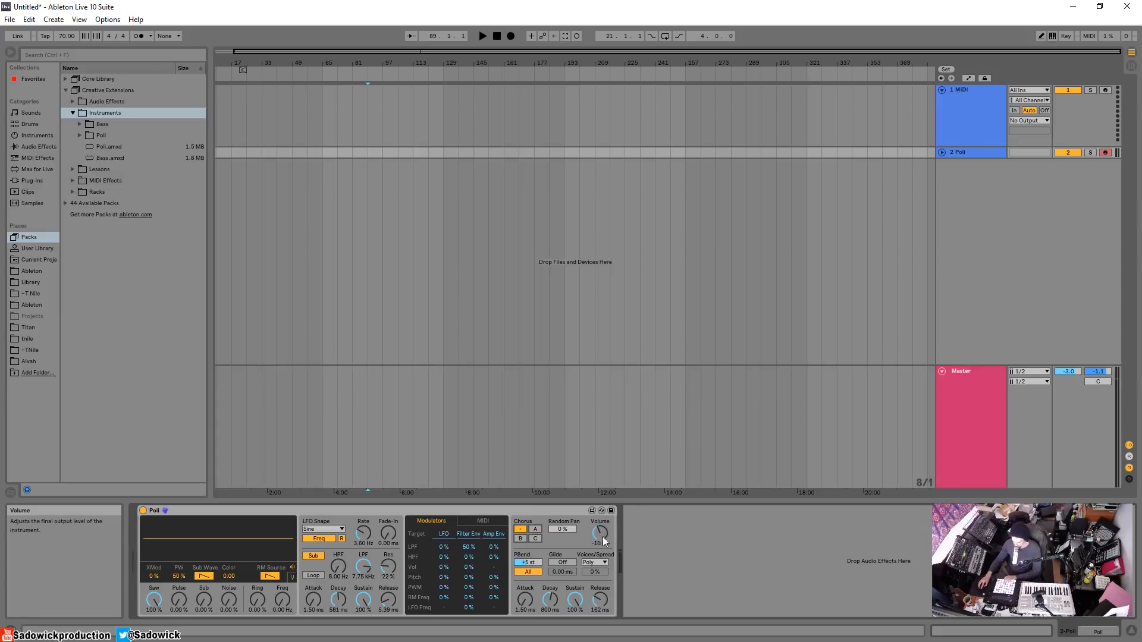
# Set the pitch bend range to +12 st and limit the pitch bend target to the saw oscillator
pyautogui.click(534, 574)
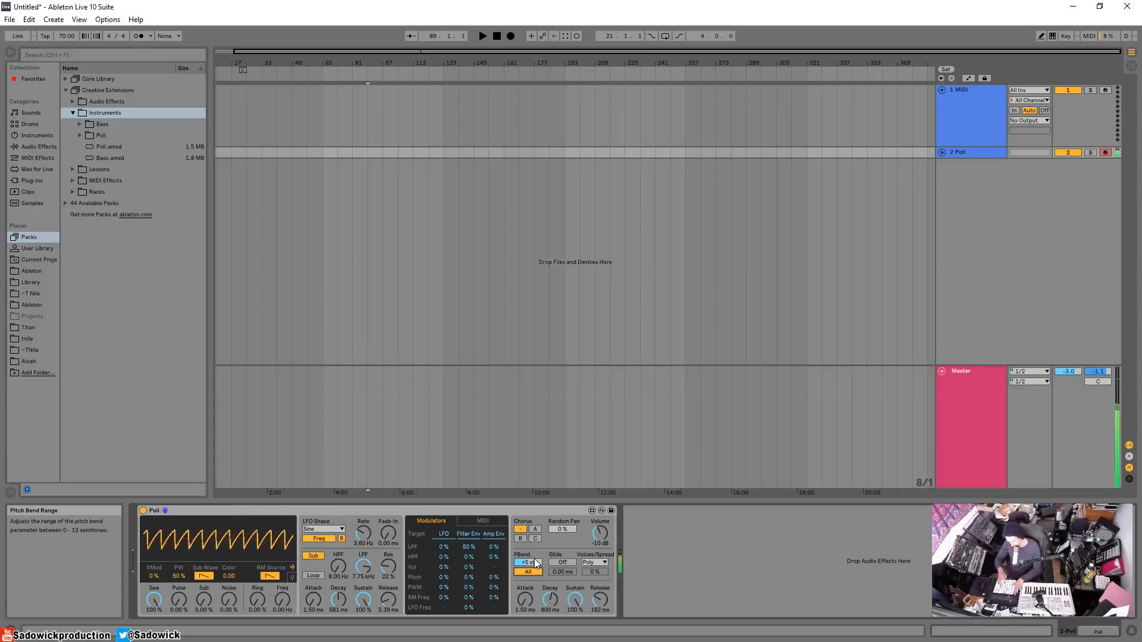
pyautogui.moveTo(537, 563); pyautogui.dragTo(537, 545)
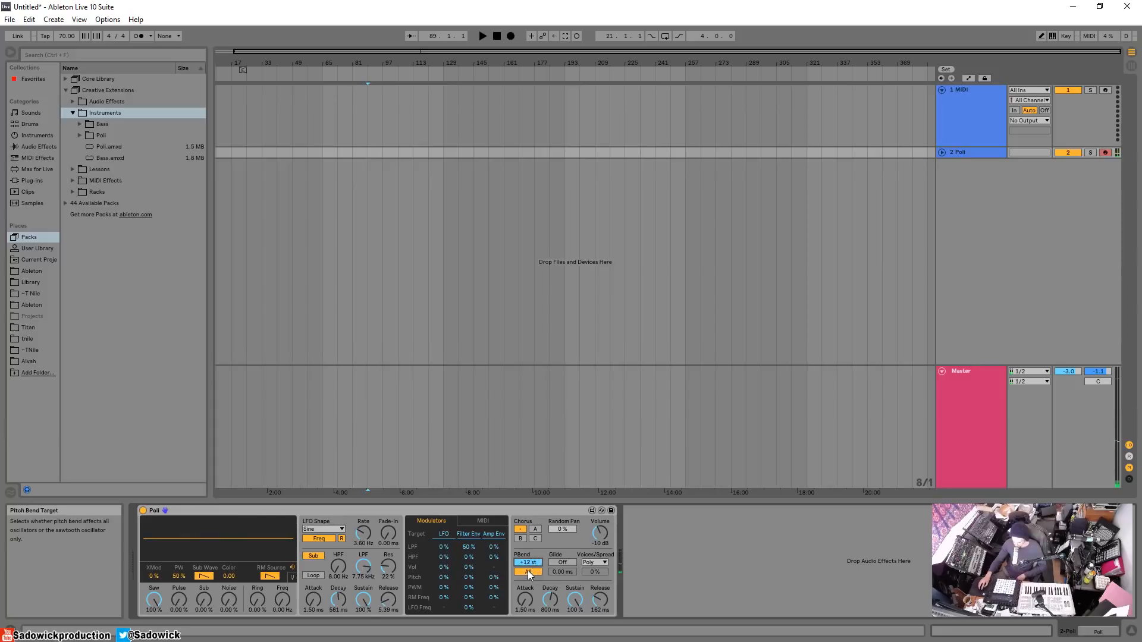
pyautogui.click(529, 571)
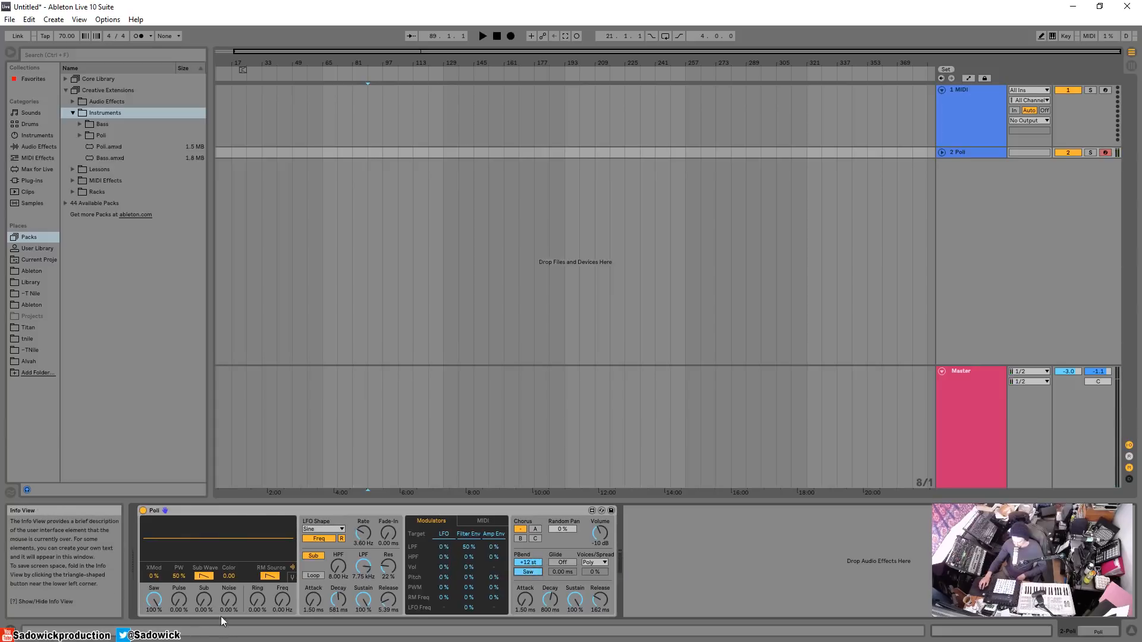
# Raise the sub oscillator volume to 57.5% and switch the pitch bend target back to All
pyautogui.moveTo(198, 601); pyautogui.dragTo(199, 584)
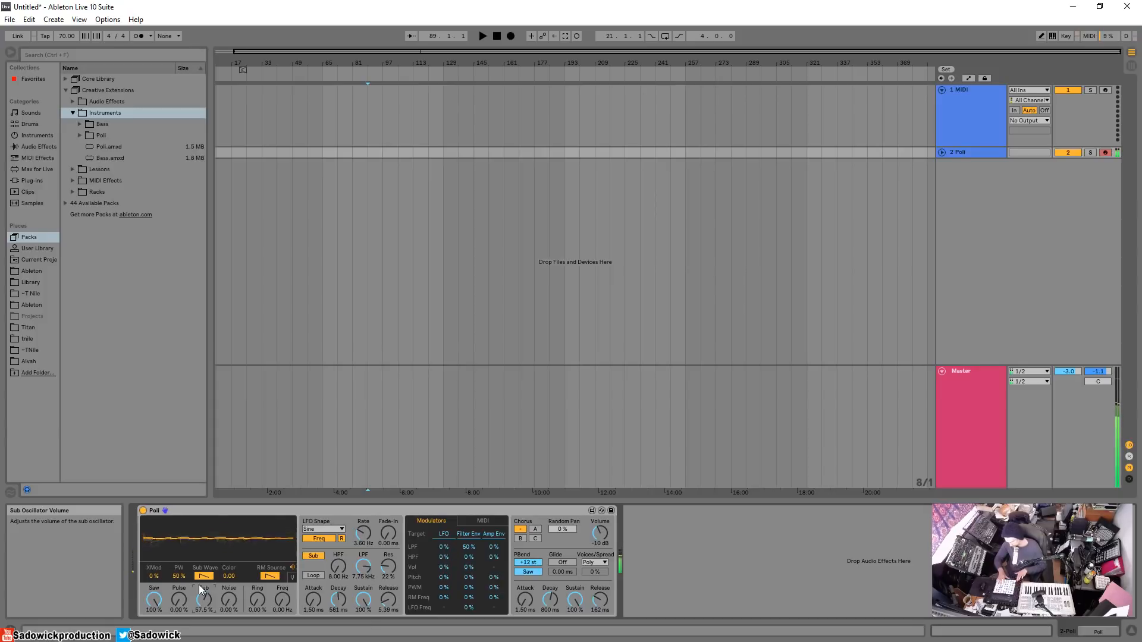
pyautogui.click(528, 571)
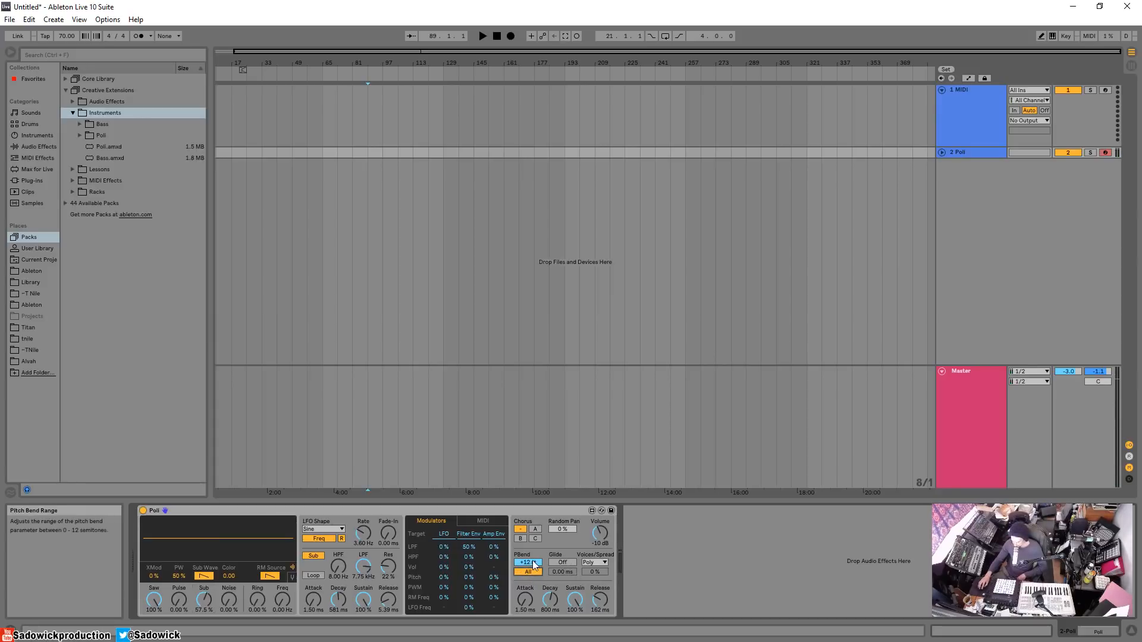
# Try Mono voices with glide on at 708 ms, compare with Poly, and return to Mono with glide off
pyautogui.click(602, 563)
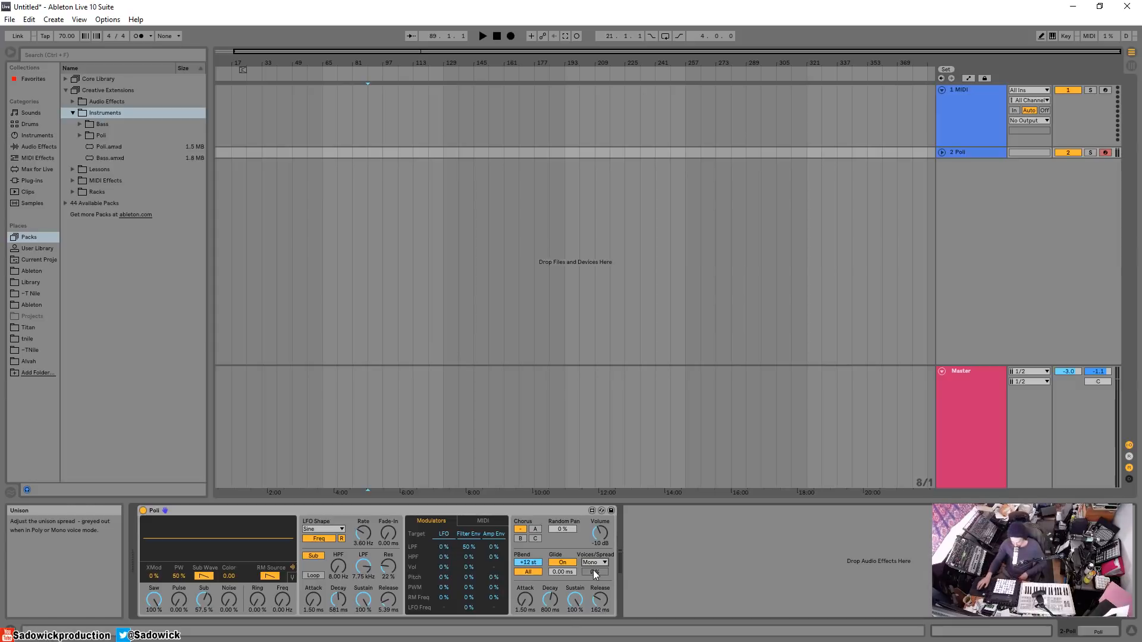
pyautogui.moveTo(572, 575); pyautogui.dragTo(572, 562)
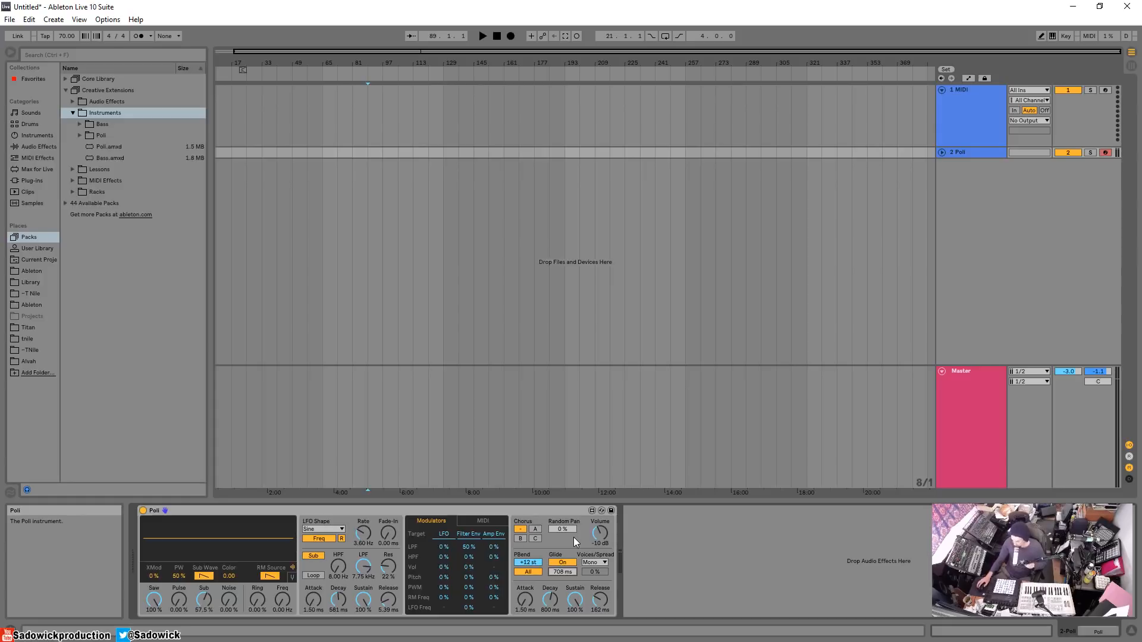
pyautogui.click(596, 563)
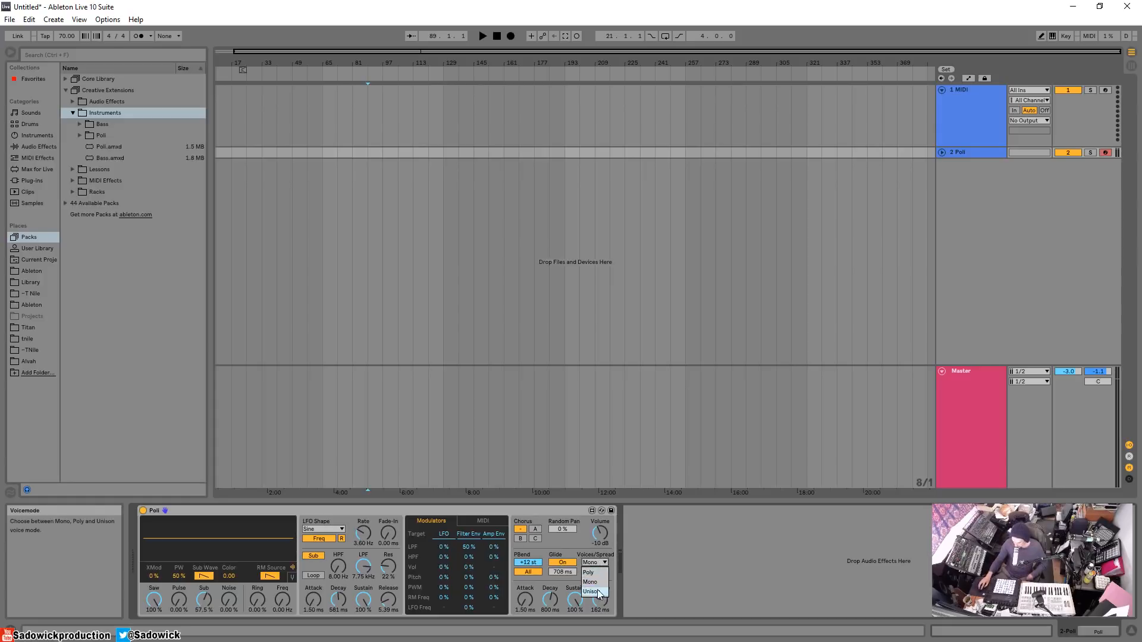
pyautogui.click(594, 573)
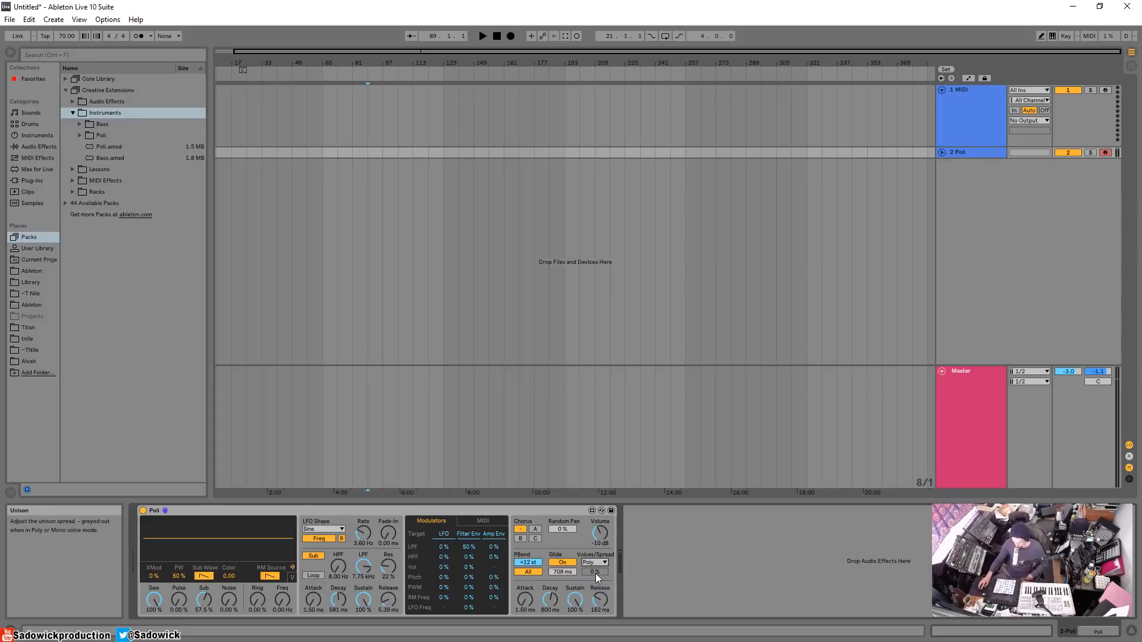
pyautogui.click(599, 563)
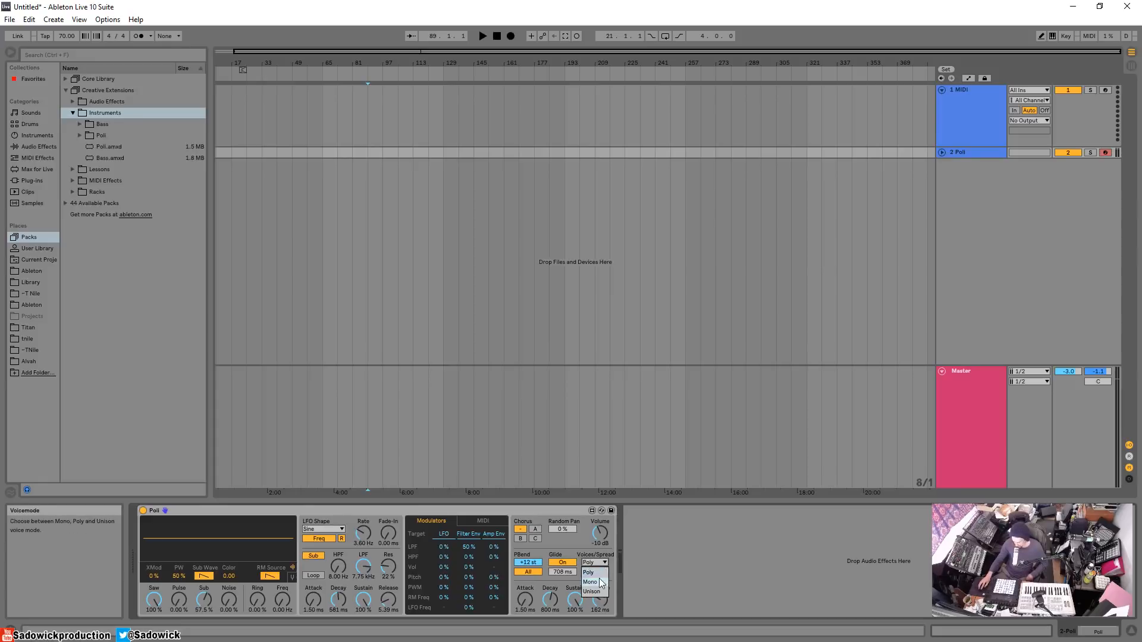
pyautogui.click(566, 562)
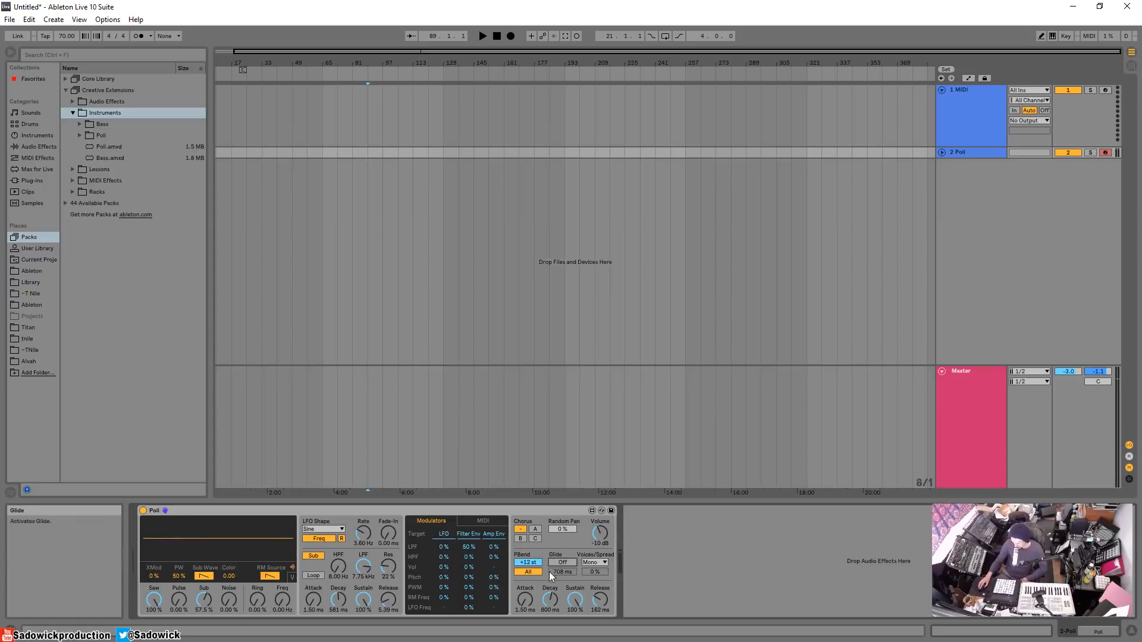
# Switch the voice mode to Unison and set the unison spread to 46%
pyautogui.click(605, 562)
pyautogui.click(601, 588)
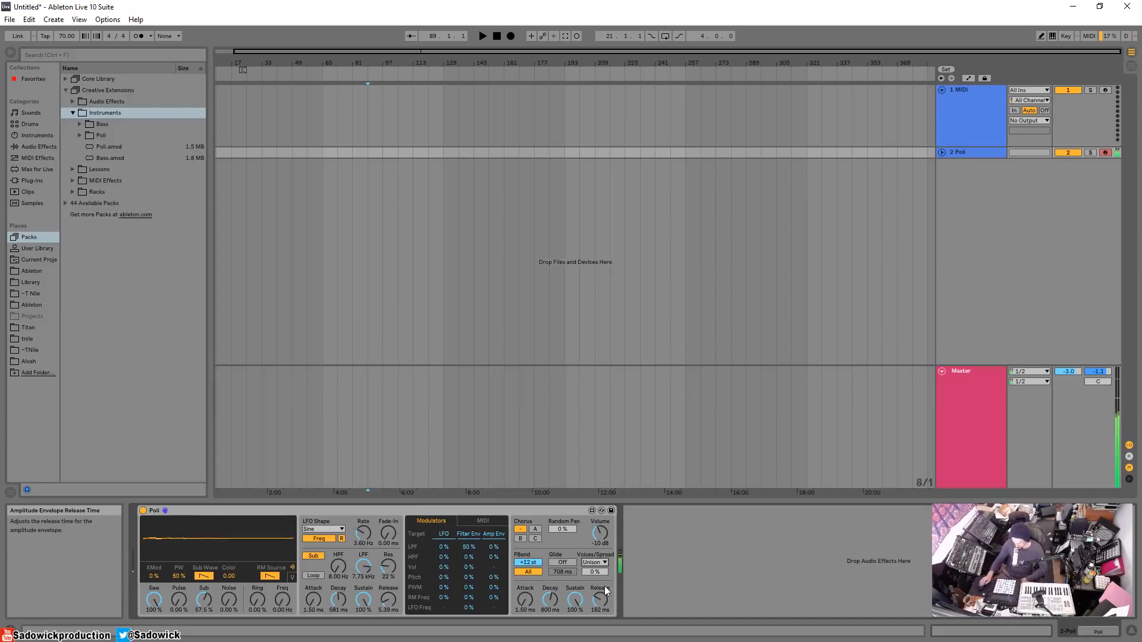
pyautogui.moveTo(595, 572); pyautogui.dragTo(595, 565)
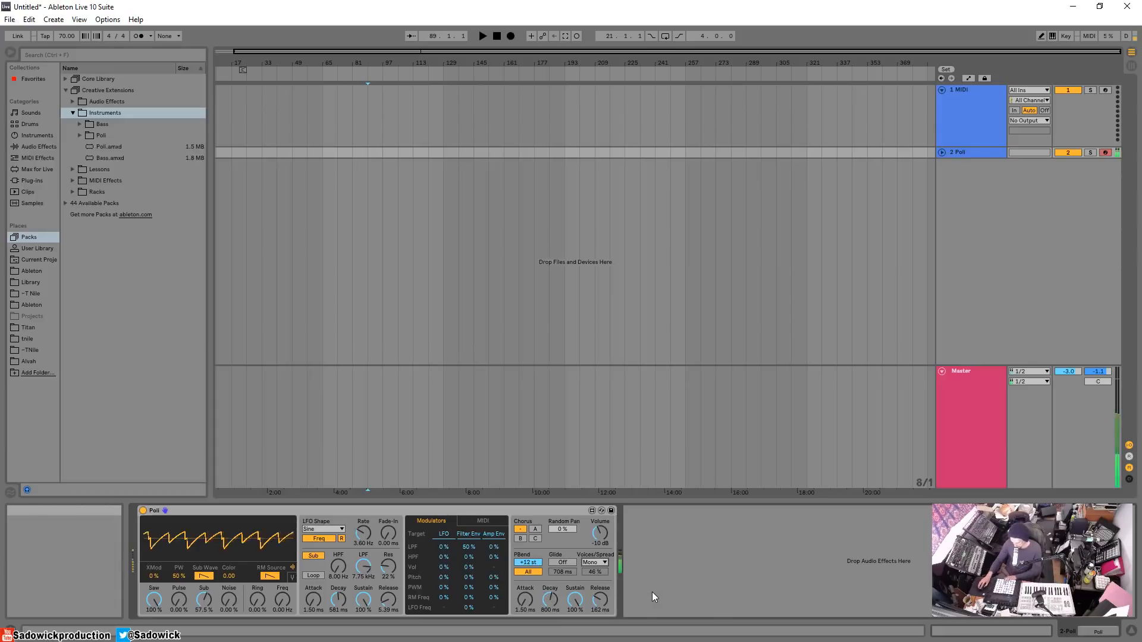
# Set the amplitude envelope to a 400 ms attack, 363 ms decay, 100% sustain and 523 ms release
pyautogui.moveTo(579, 597); pyautogui.dragTo(599, 565)
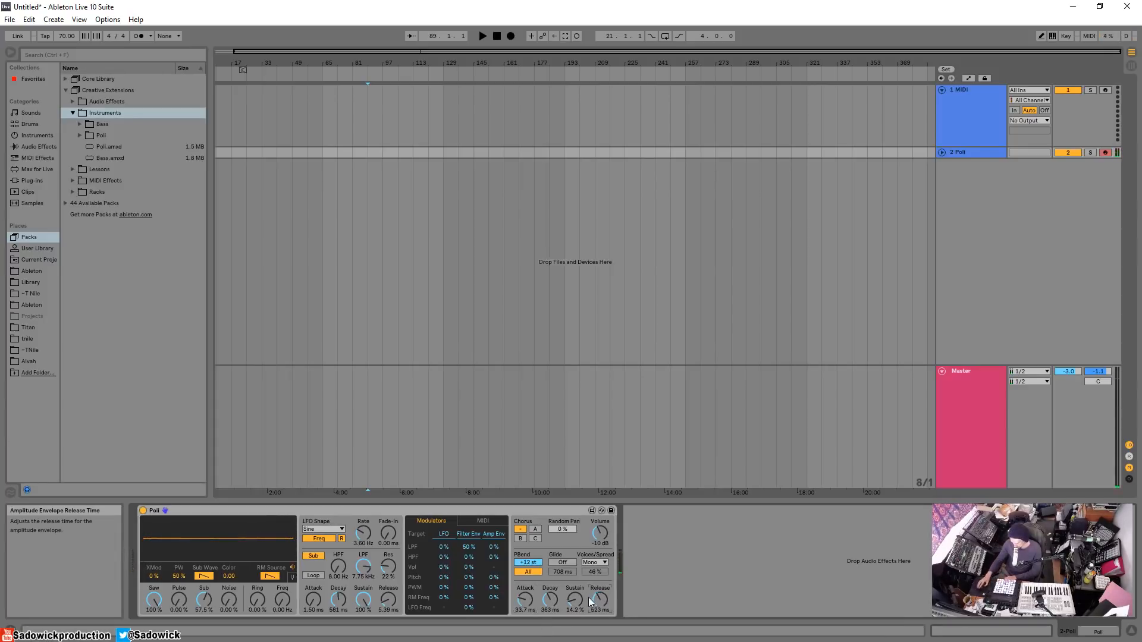
pyautogui.moveTo(575, 600); pyautogui.dragTo(575, 536)
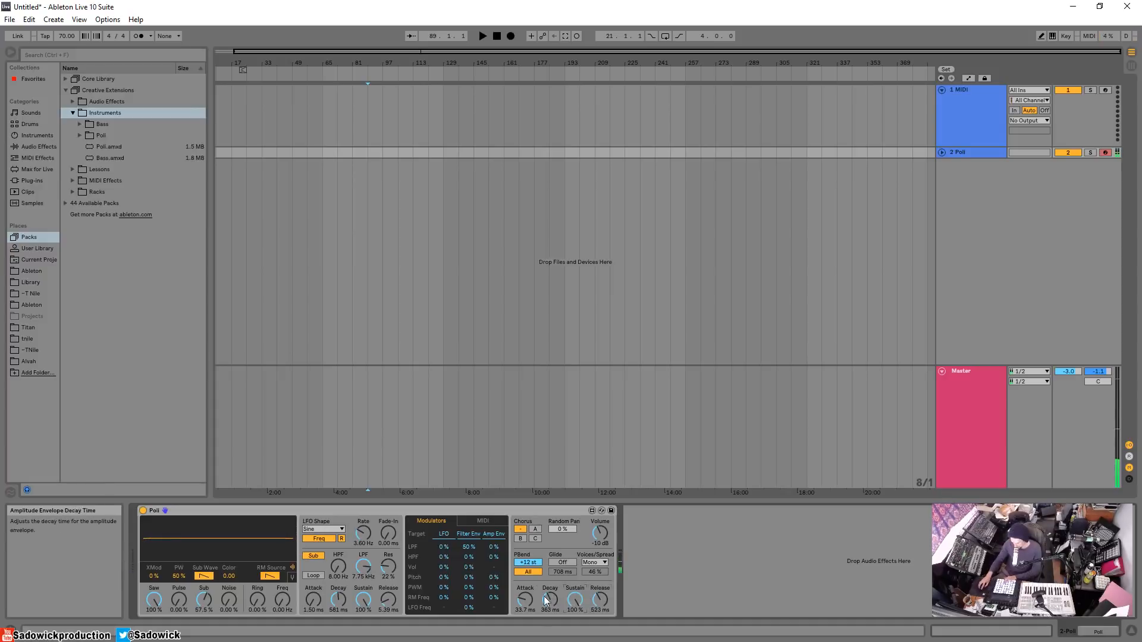
pyautogui.moveTo(525, 601); pyautogui.dragTo(525, 573)
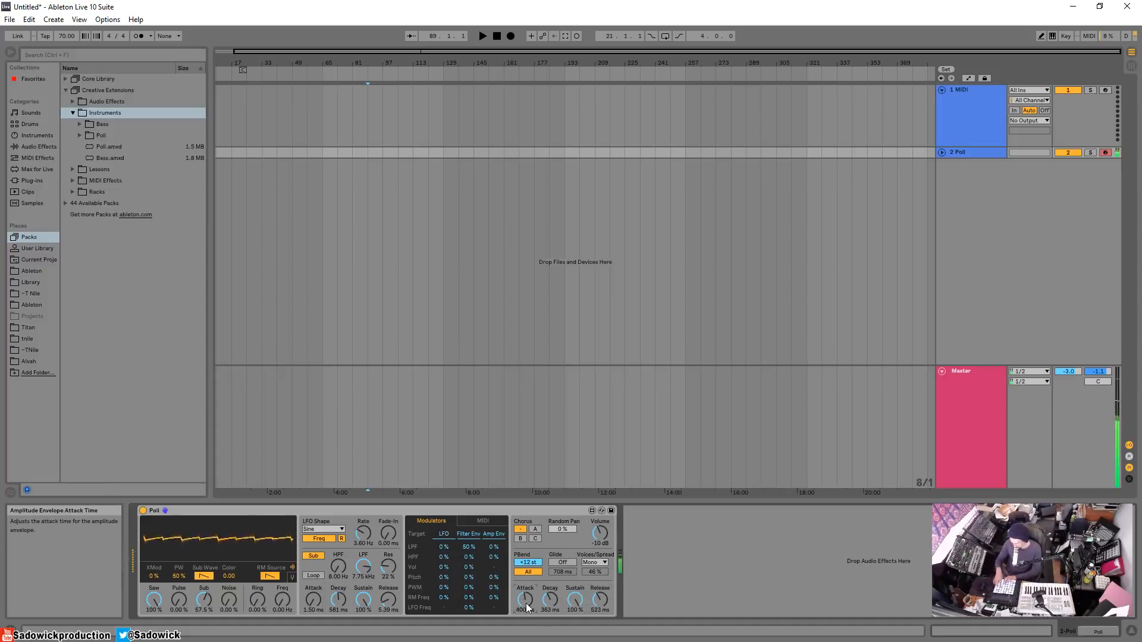
# Switch the voice mode to Poly, and apply chorus type A with a random pan of 8%
pyautogui.click(595, 562)
pyautogui.click(589, 572)
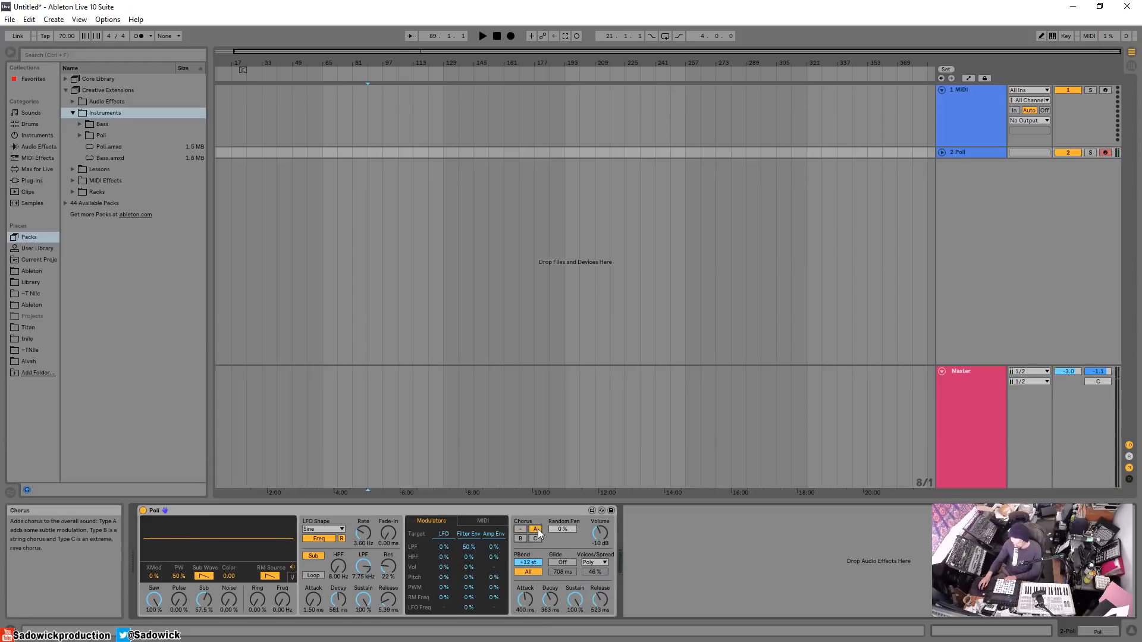
pyautogui.click(535, 529)
pyautogui.moveTo(562, 527)
pyautogui.mouseDown()
pyautogui.moveTo(562, 501)
pyautogui.moveTo(563, 522)
pyautogui.mouseUp()
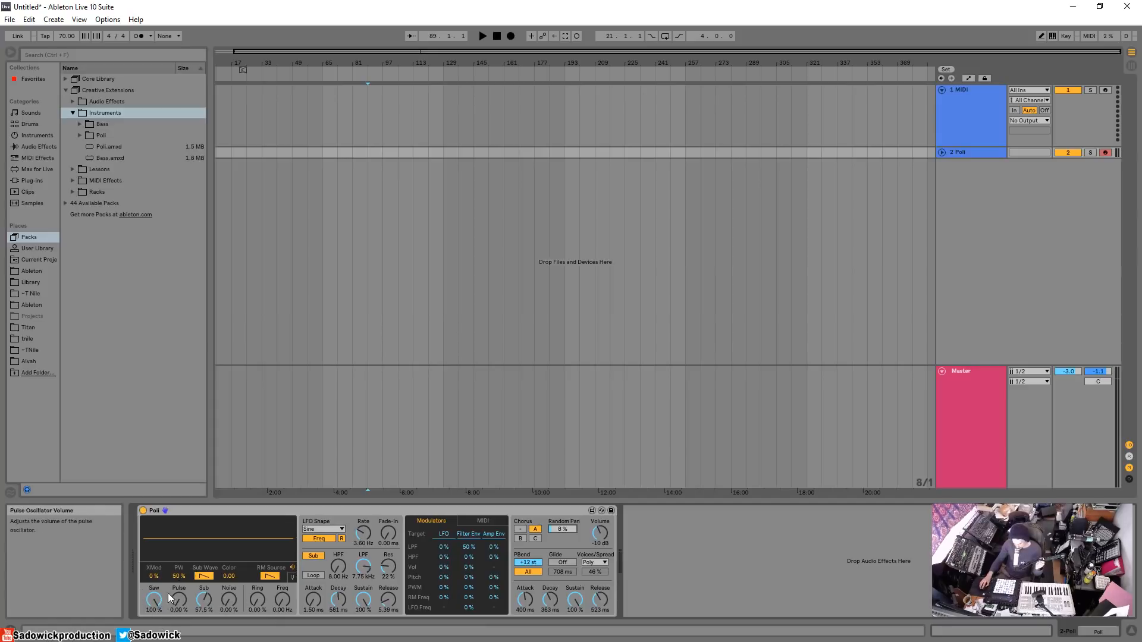
# Show the advanced oscillator parameters for tuning and octave
pyautogui.click(292, 577)
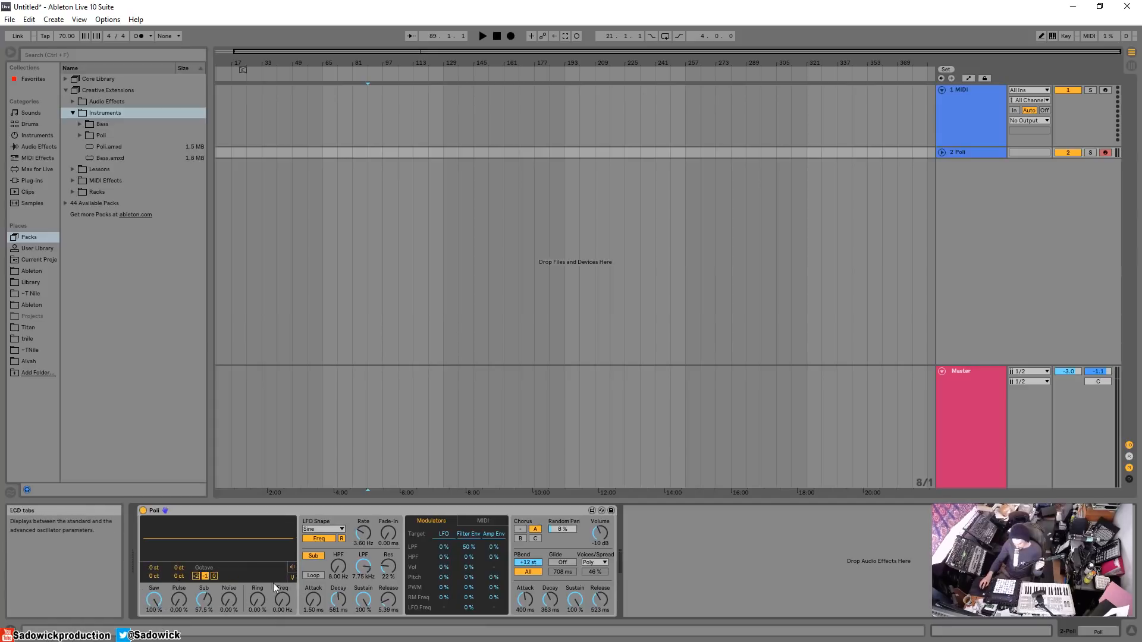